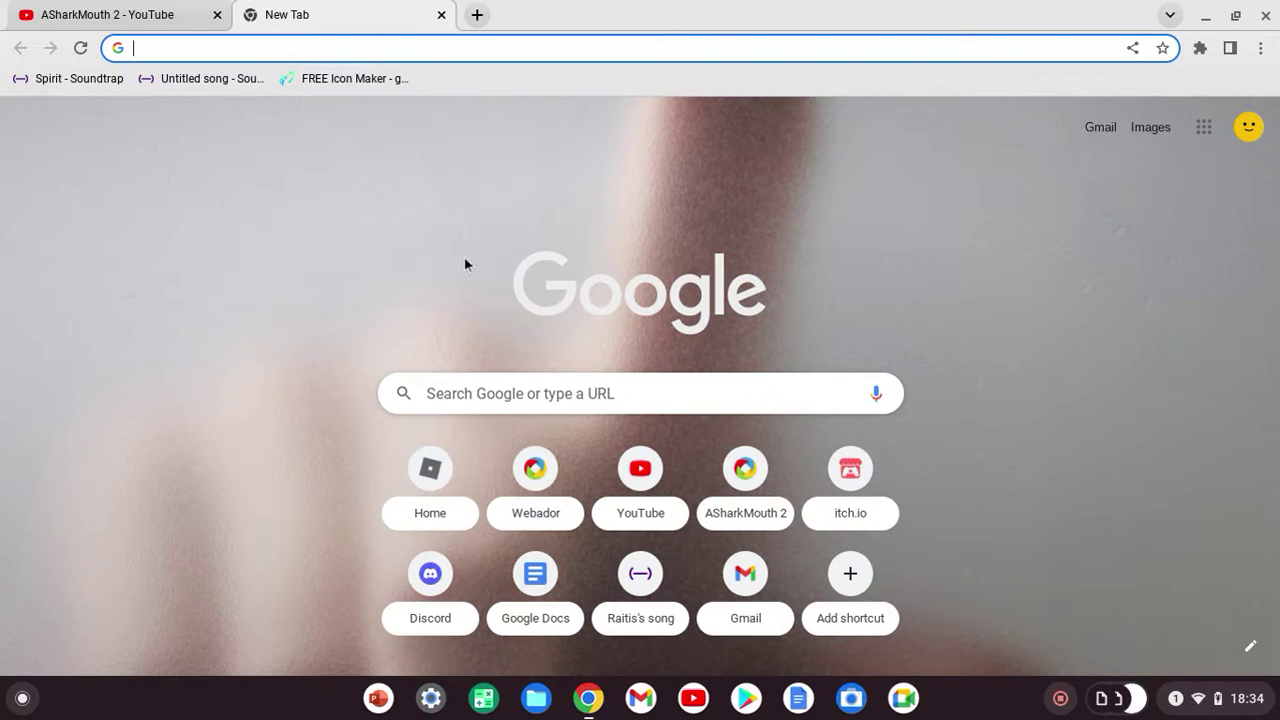
Step: Check the Linux development environment page under the advanced Developers settings of the Chromebook
{"action": "left_click", "coordinate": [1201, 21]}
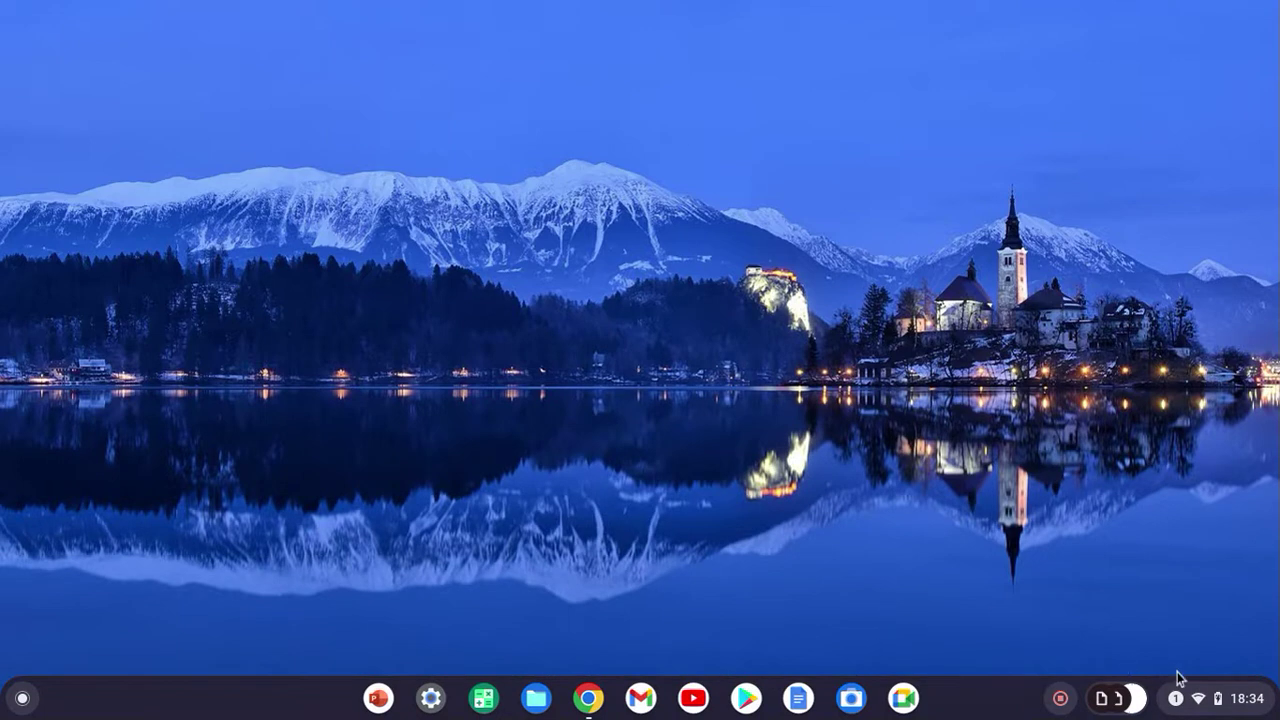
{"action": "left_click", "coordinate": [1213, 697]}
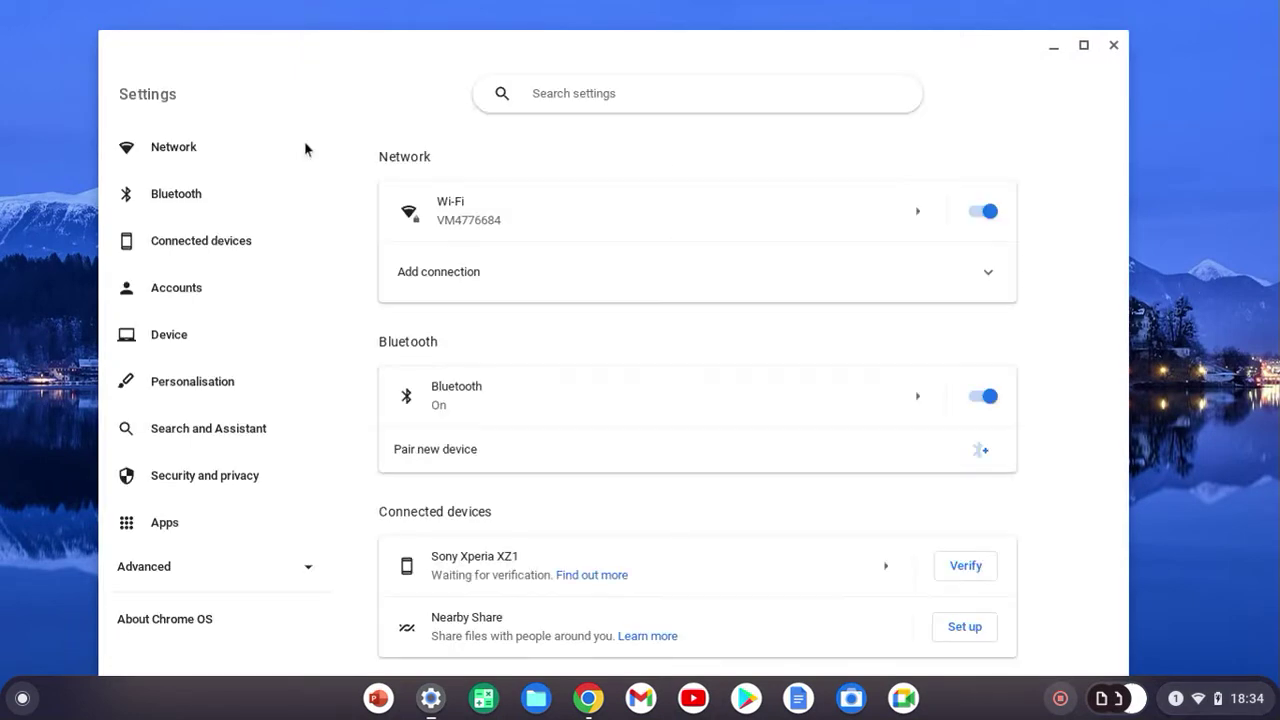
{"action": "left_click", "coordinate": [258, 572]}
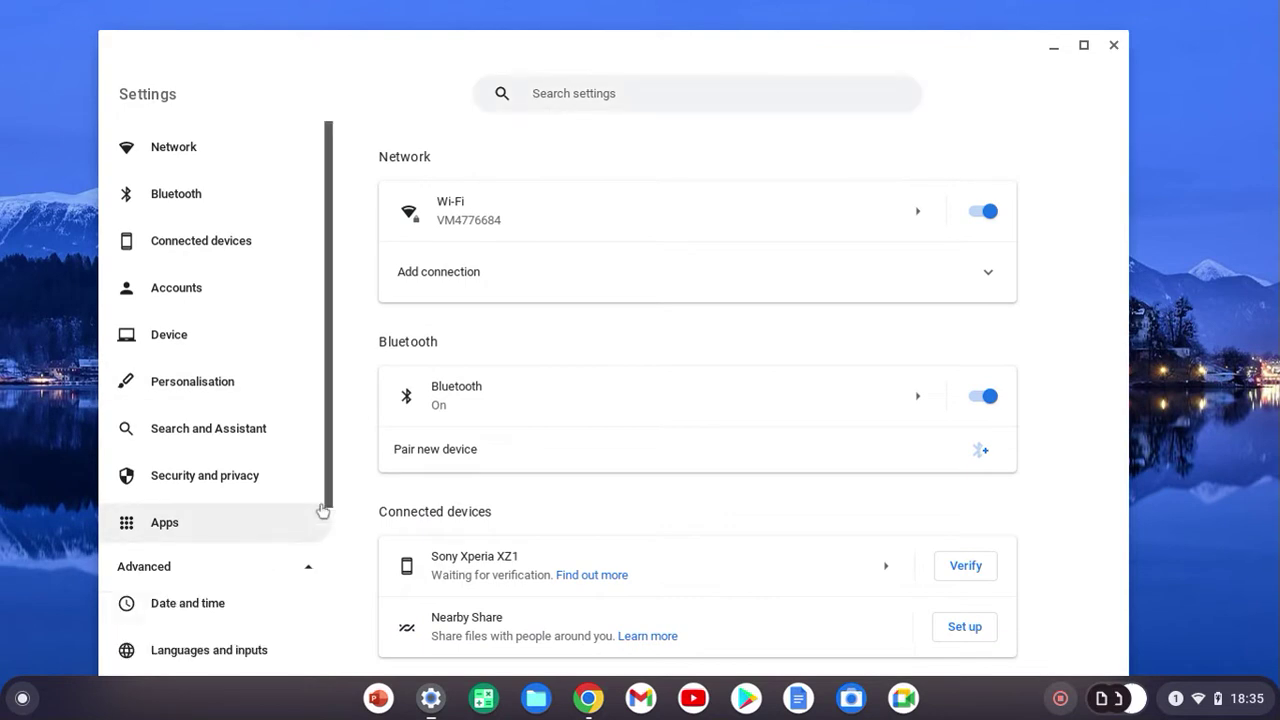
{"action": "left_click_drag", "start_coordinate": [331, 491], "coordinate": [348, 628]}
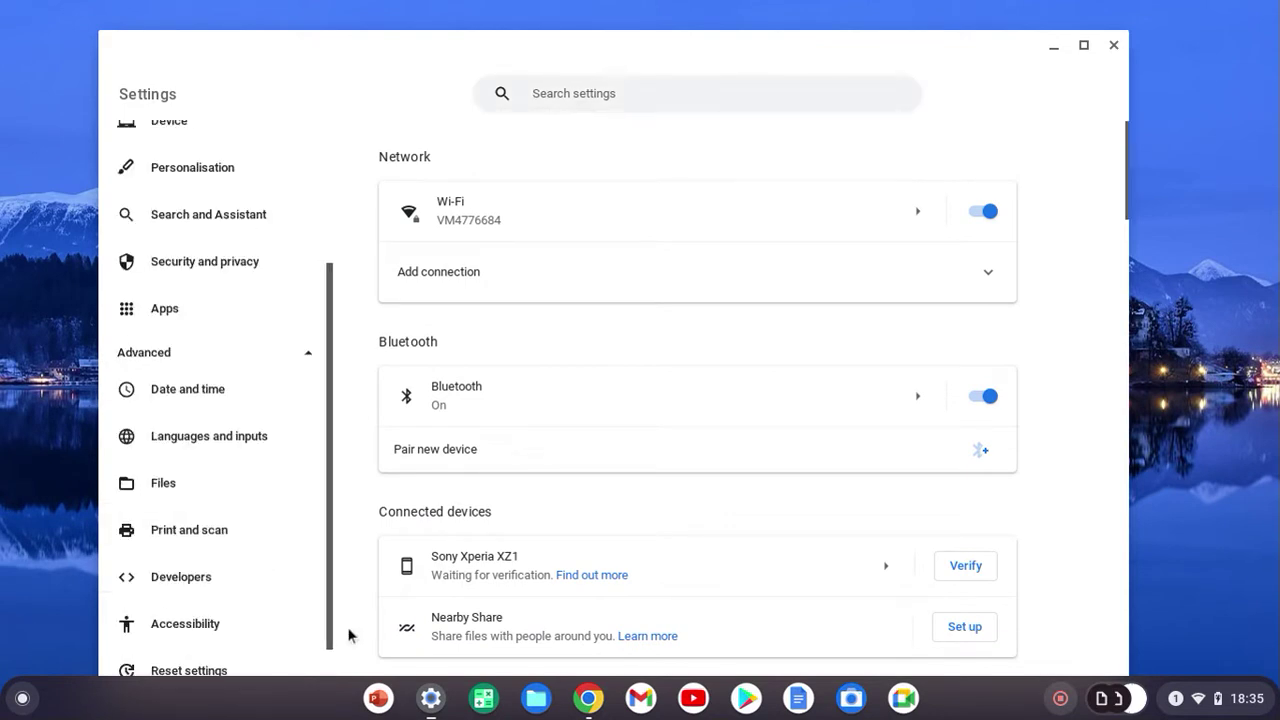
{"action": "left_click", "coordinate": [164, 583]}
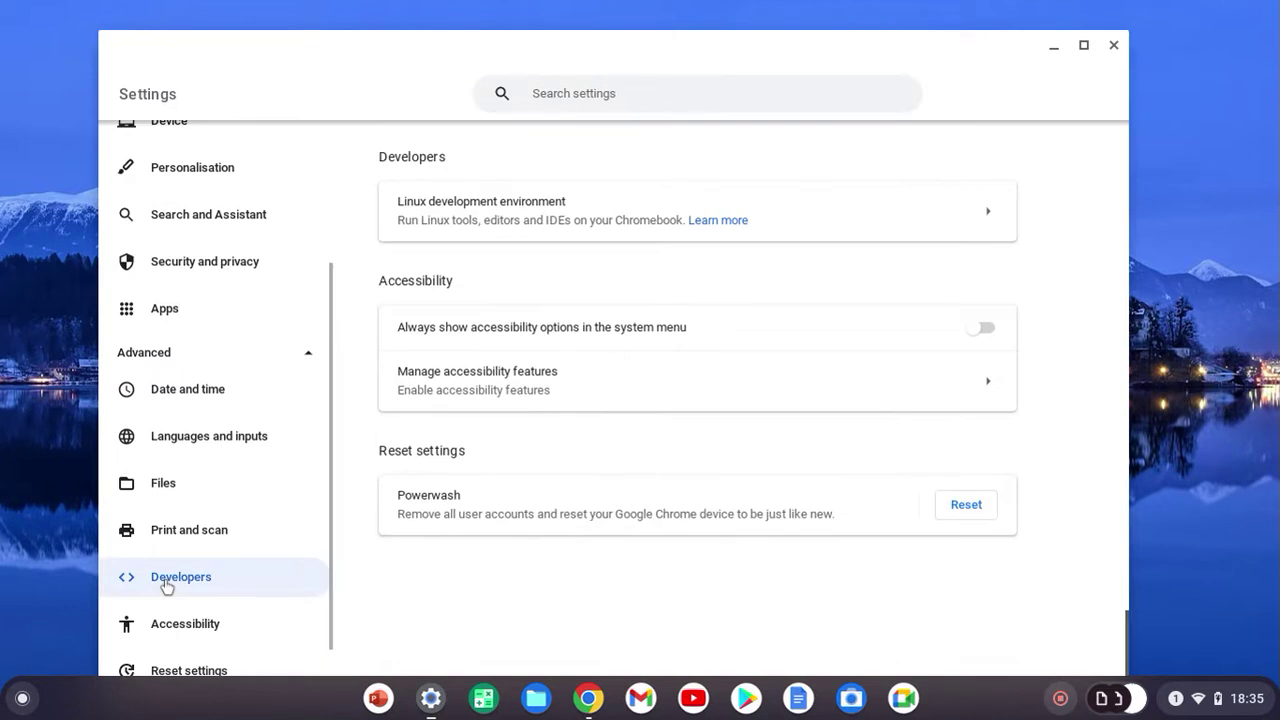
{"action": "left_click", "coordinate": [791, 209]}
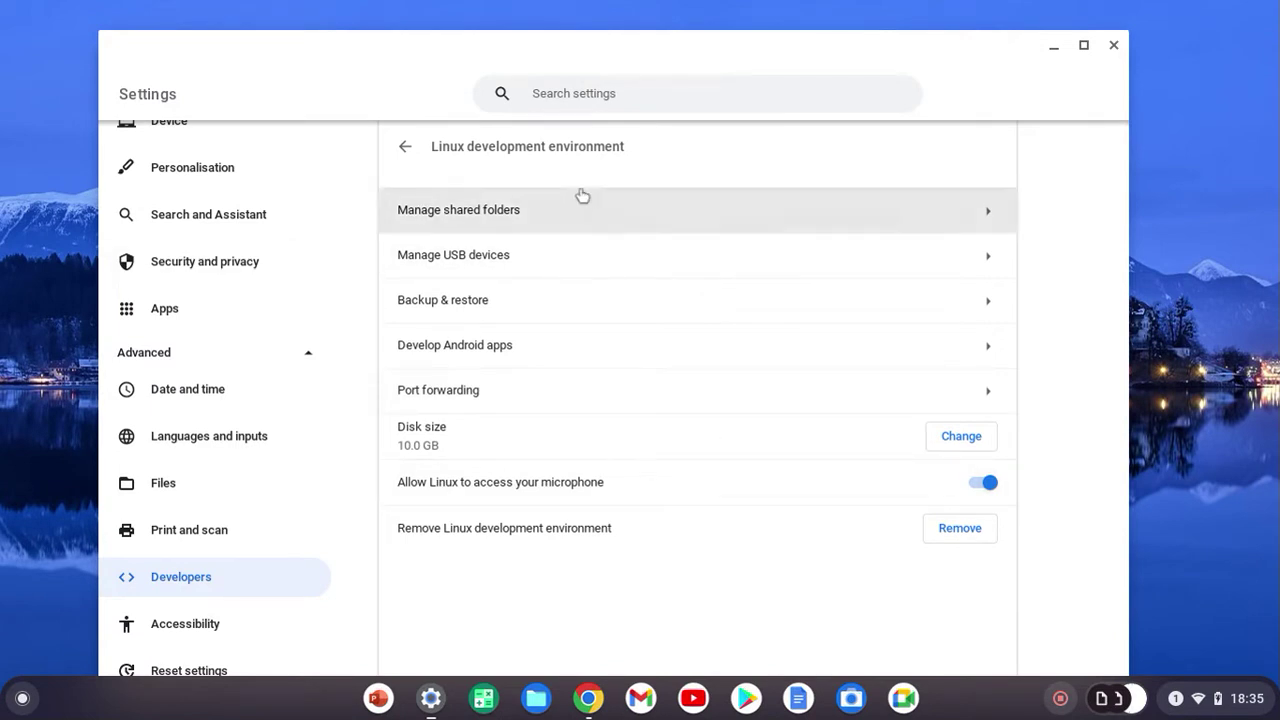
{"action": "left_click", "coordinate": [405, 146]}
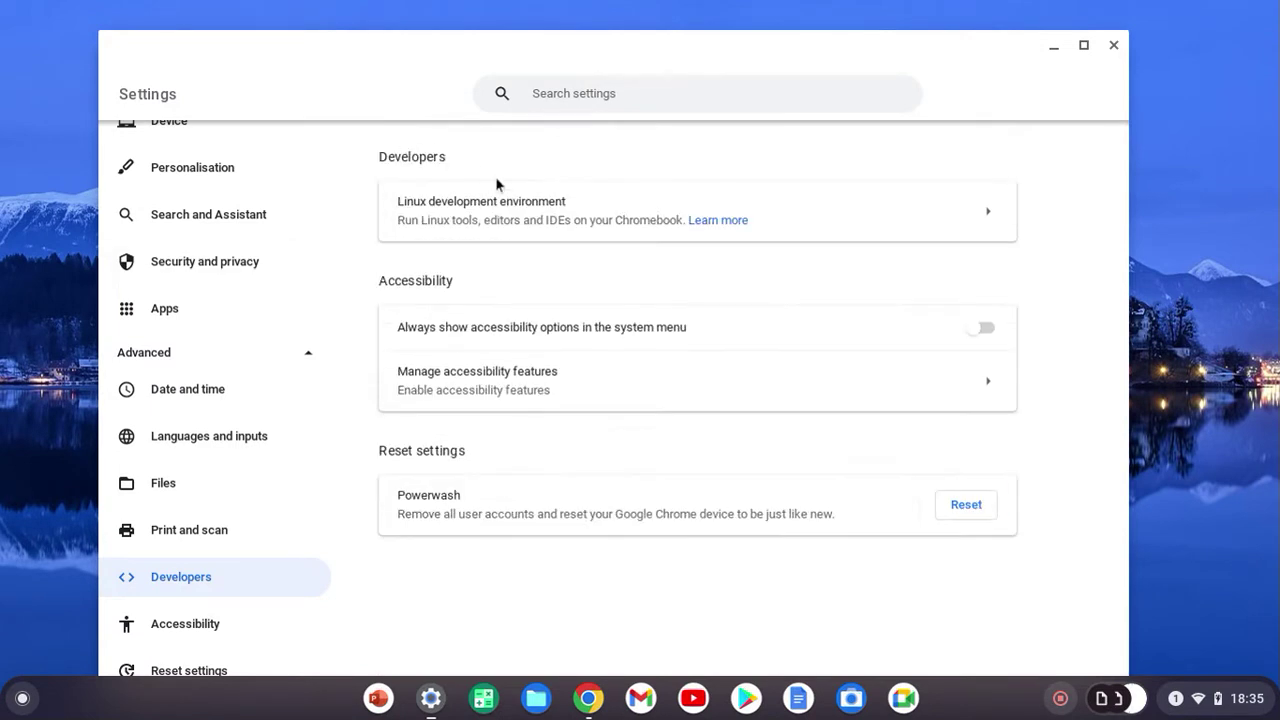
{"action": "left_click", "coordinate": [1053, 48]}
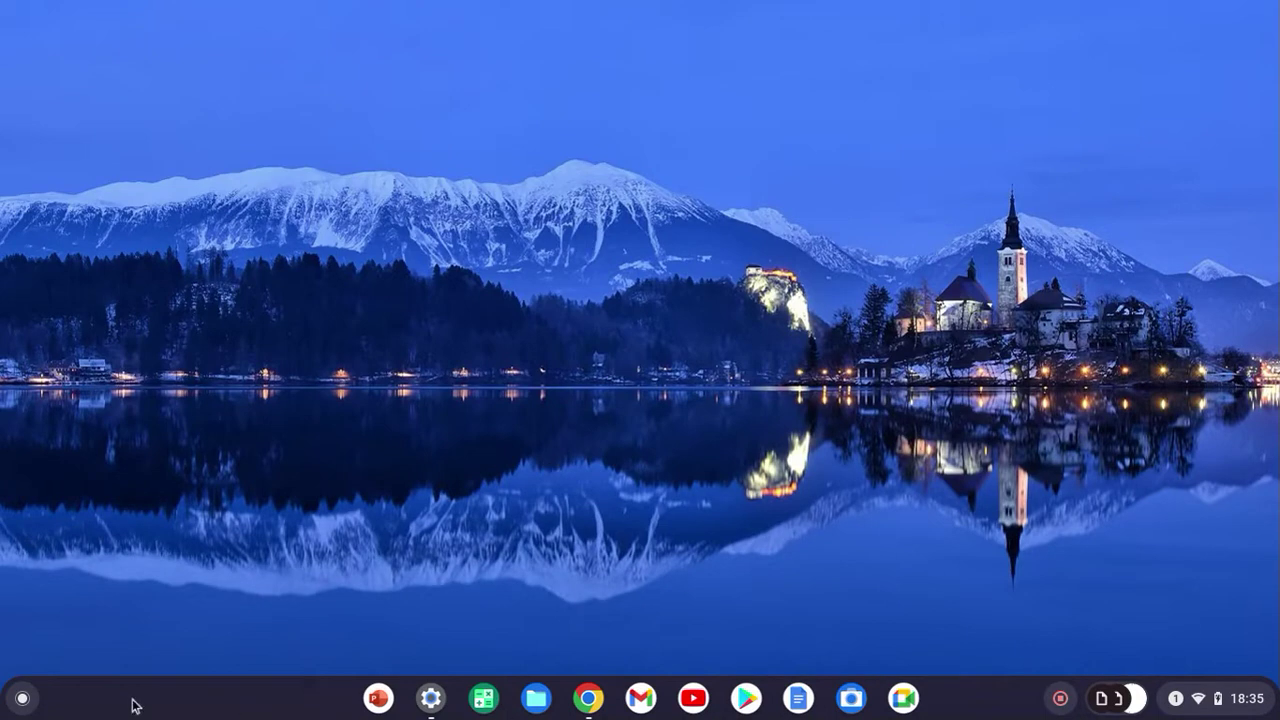
Step: Launch the Linux Terminal from the app launcher and close its window again
{"action": "left_click", "coordinate": [22, 698]}
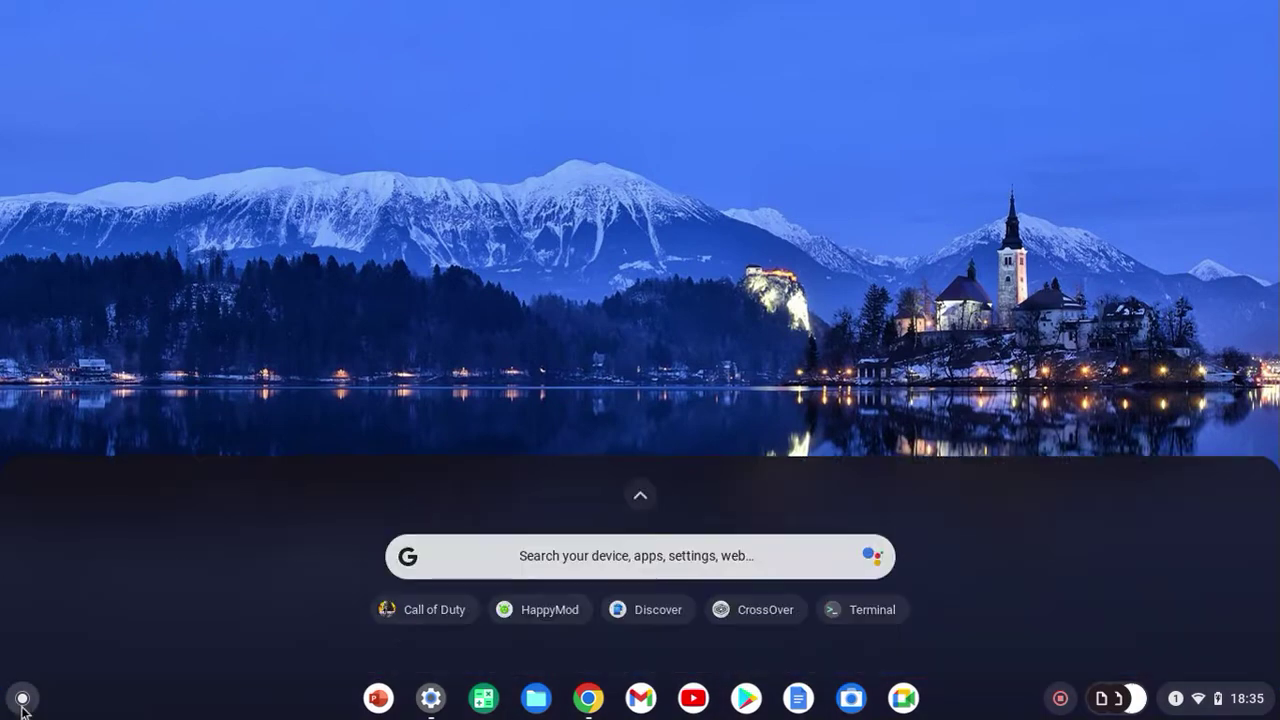
{"action": "left_click", "coordinate": [440, 287]}
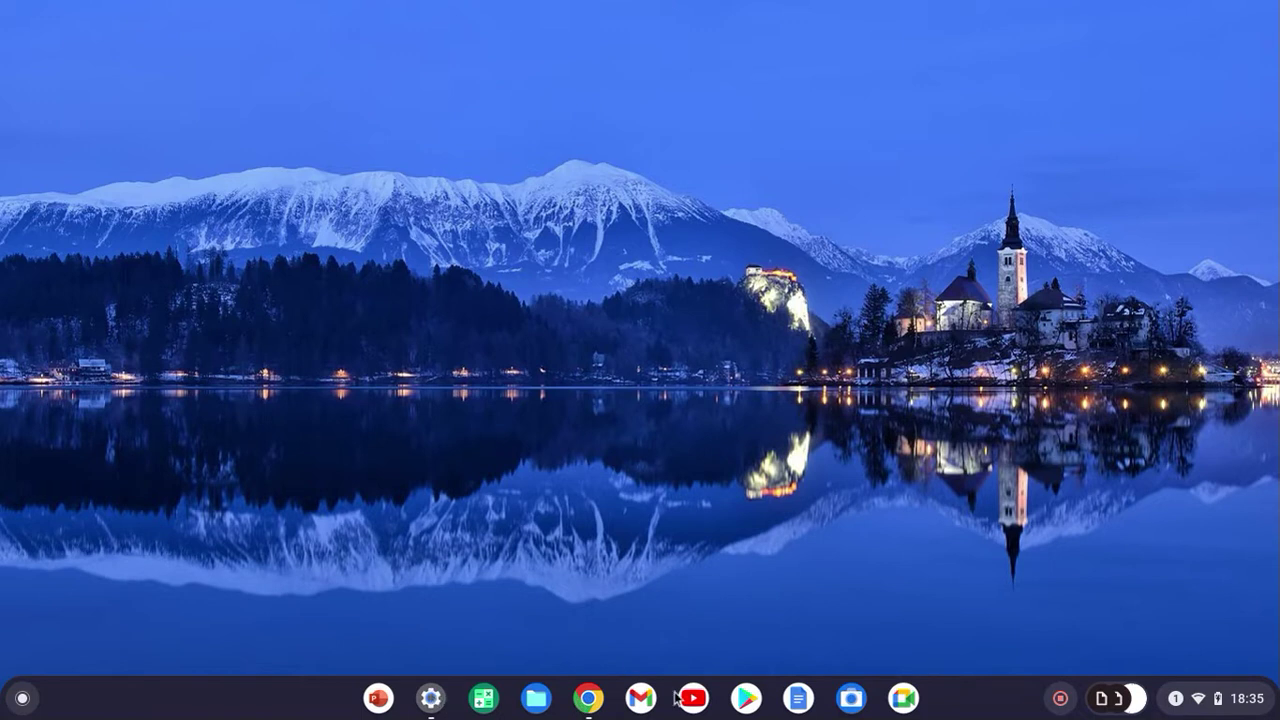
{"action": "left_click", "coordinate": [22, 698]}
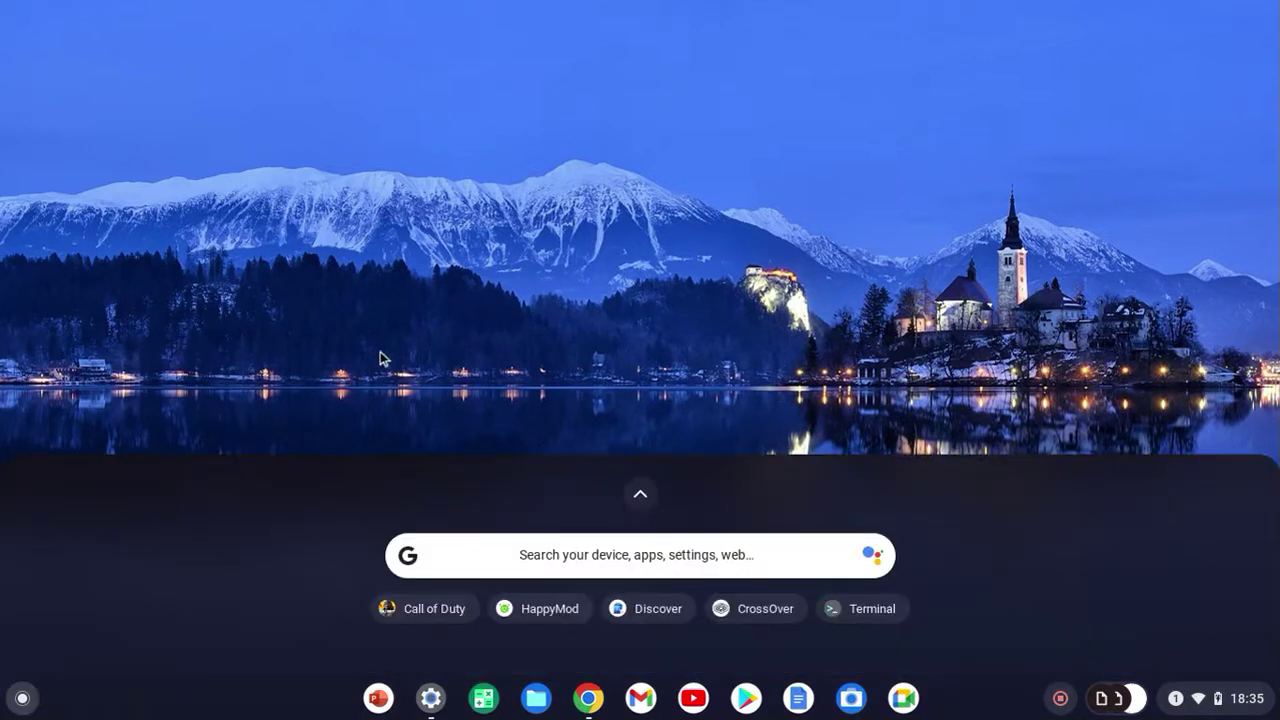
{"action": "left_click", "coordinate": [856, 617]}
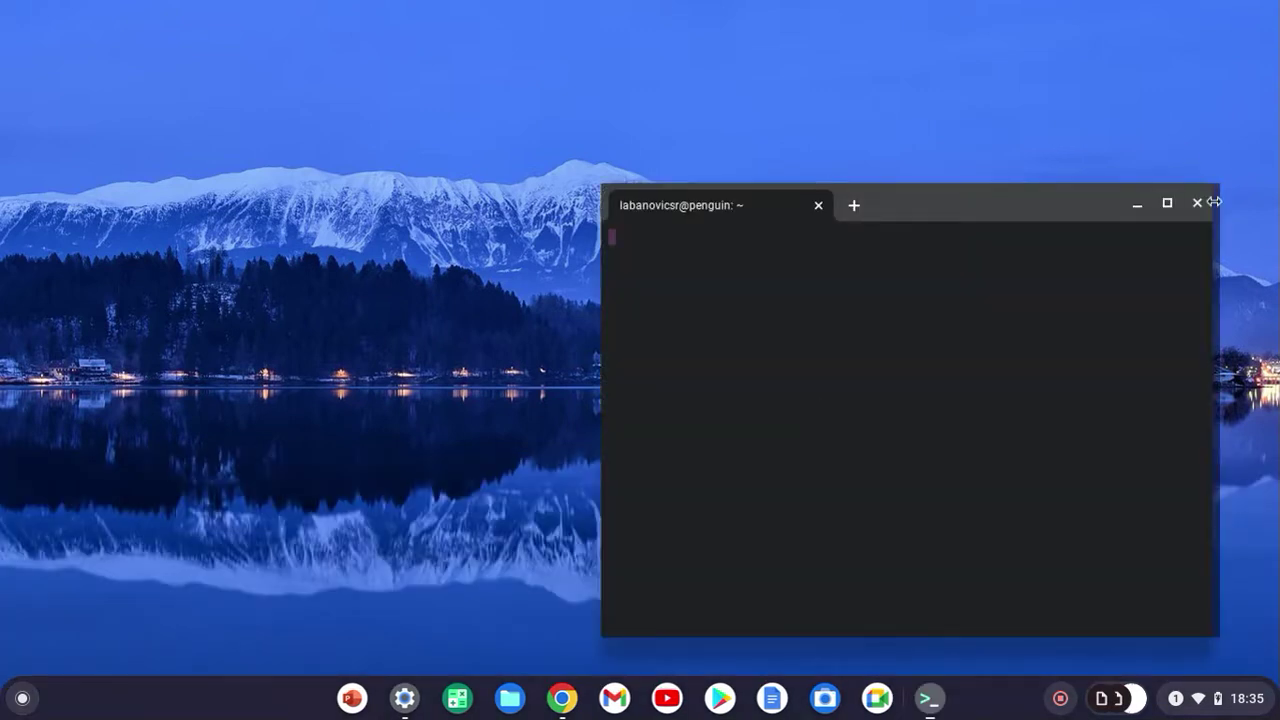
{"action": "left_click", "coordinate": [1197, 203]}
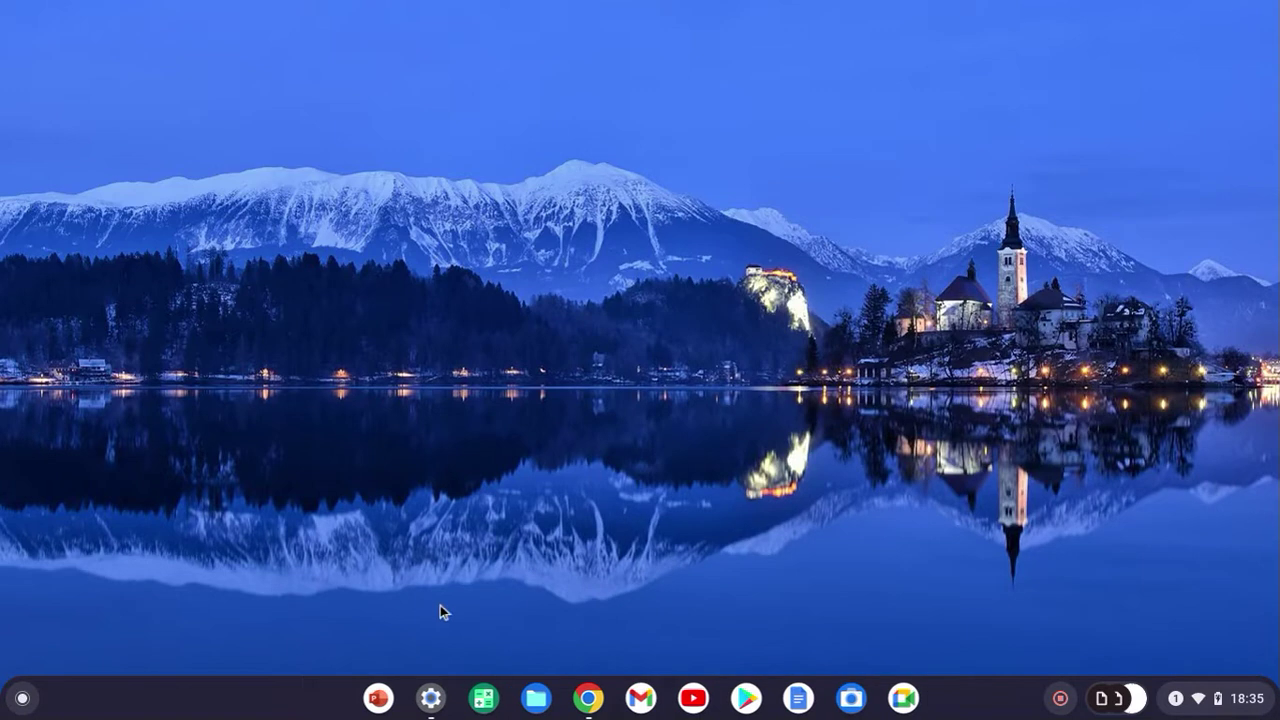
Step: Switch to Chrome, start the CrossOver download from codeweavers.com/crossover/download-now, and cancel it
{"action": "left_click", "coordinate": [589, 699]}
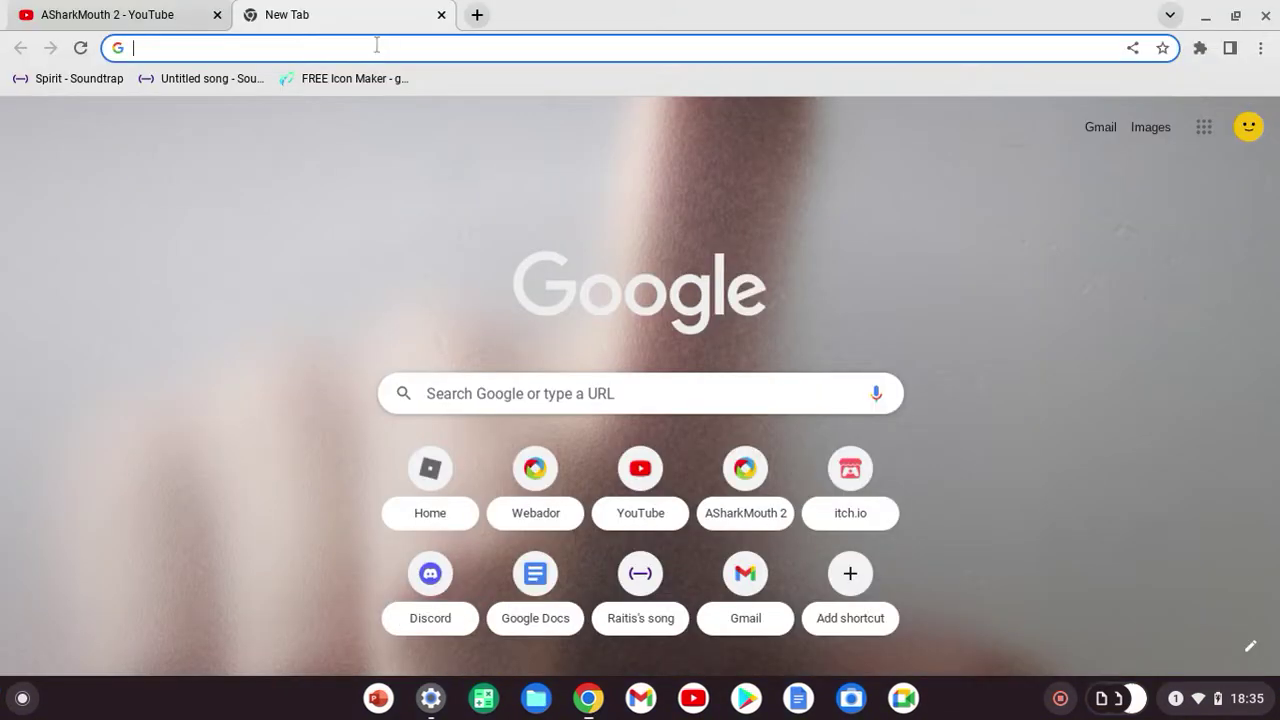
{"action": "type", "text": "cross"}
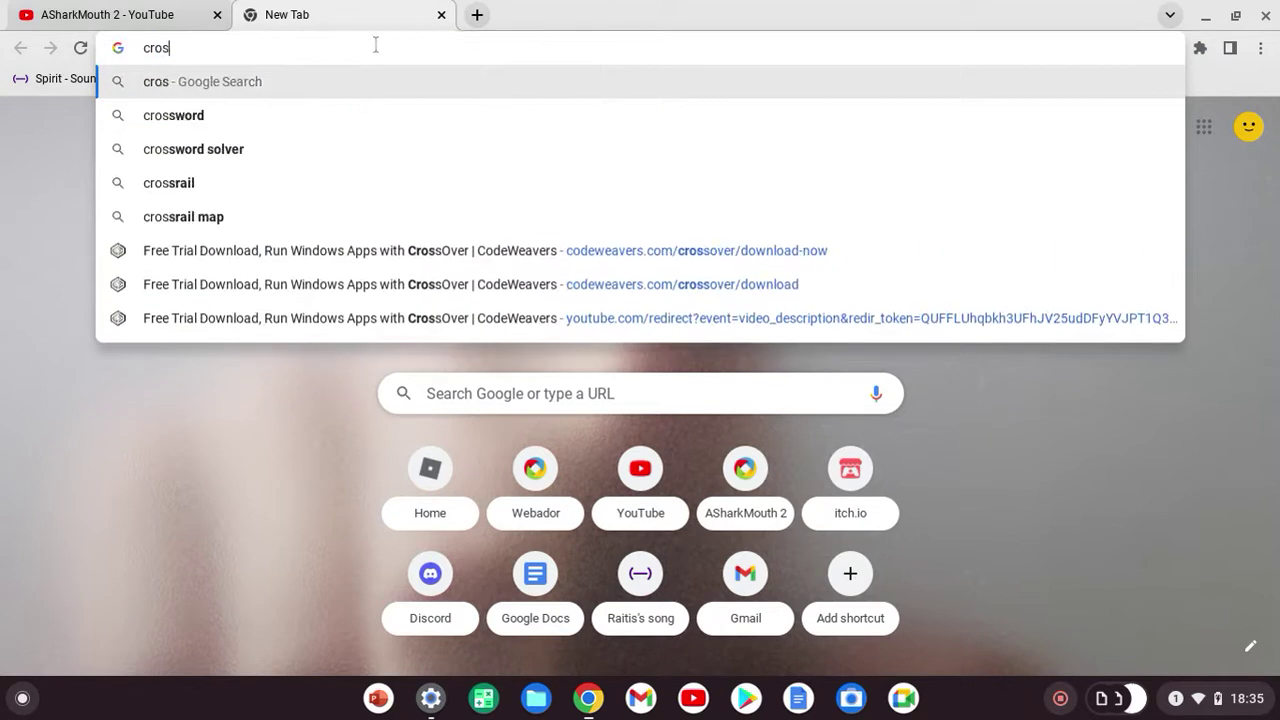
{"action": "left_click", "coordinate": [350, 245]}
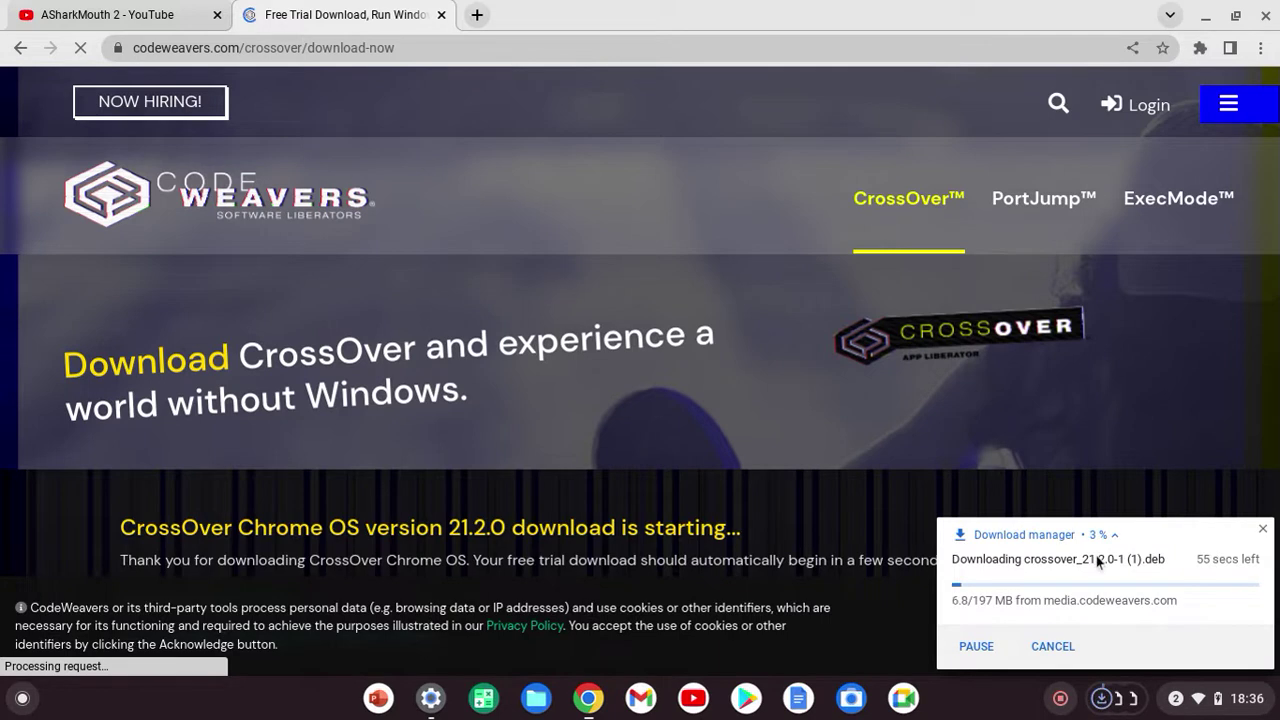
{"action": "left_click", "coordinate": [1047, 647]}
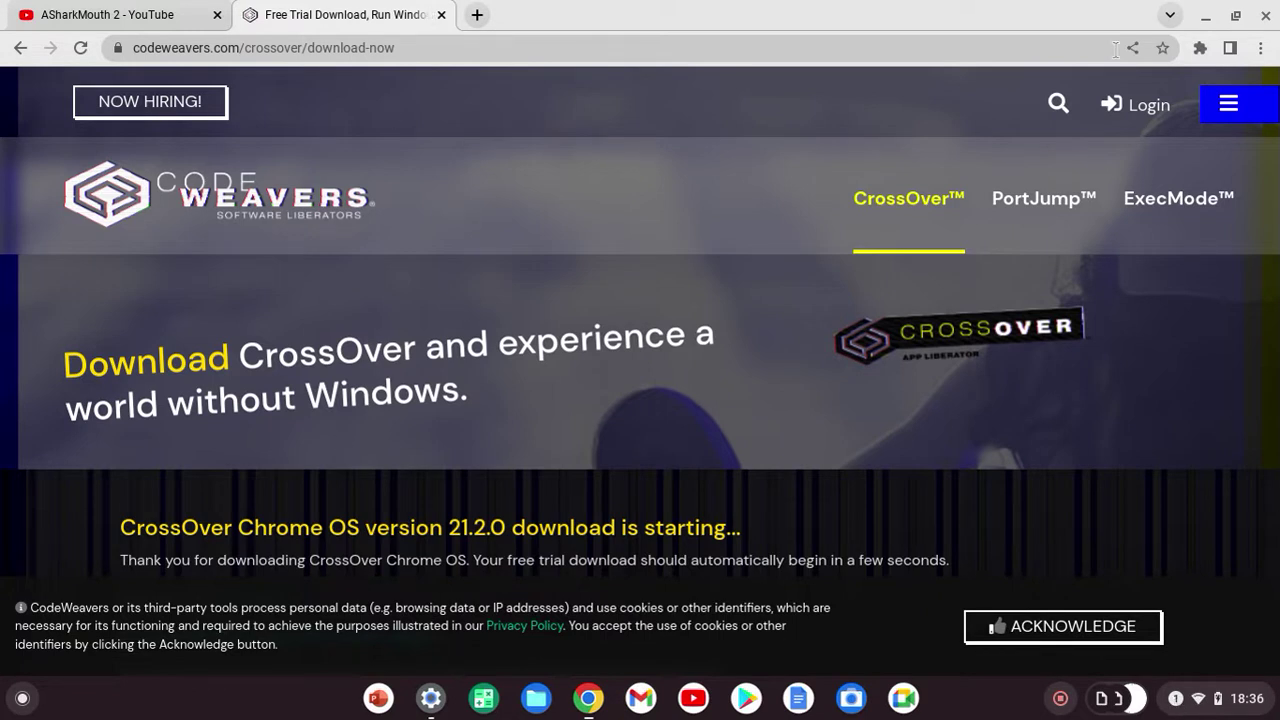
{"action": "left_click", "coordinate": [1205, 16]}
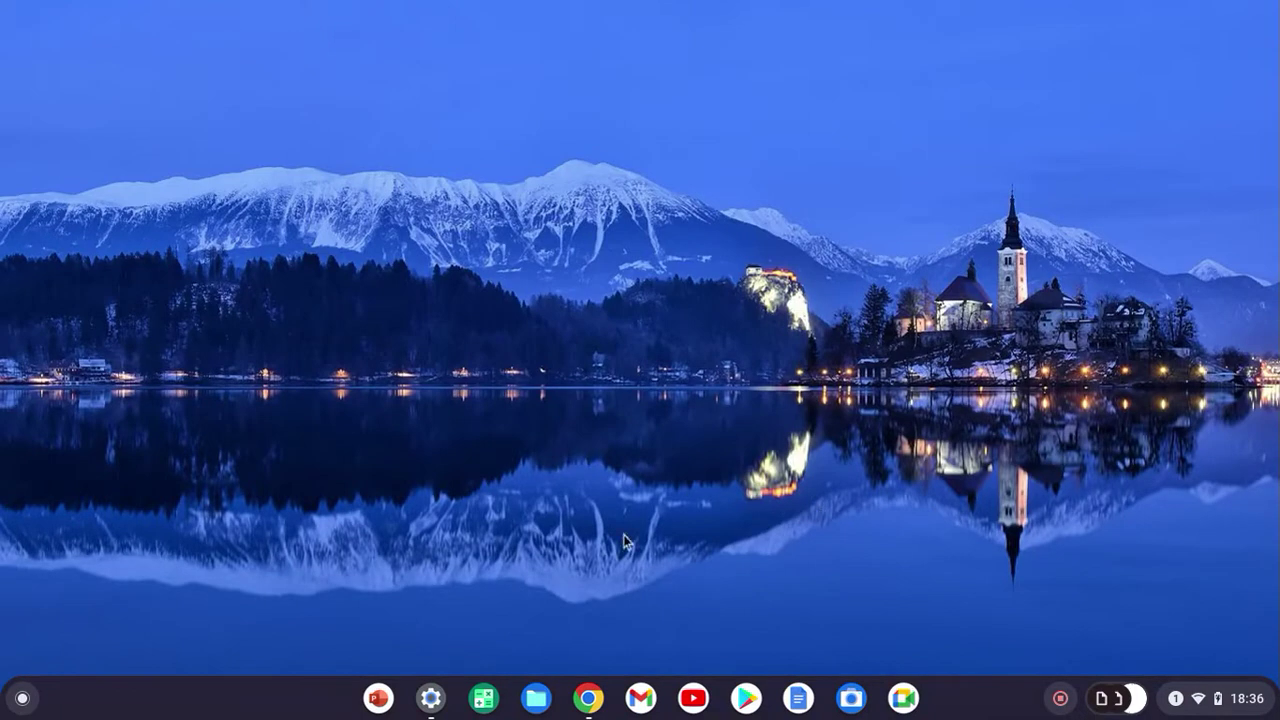
Step: Switch to the Files app and view the actions available for crossover_21.2.0-1.deb in the Downloads folder
{"action": "left_click", "coordinate": [537, 697]}
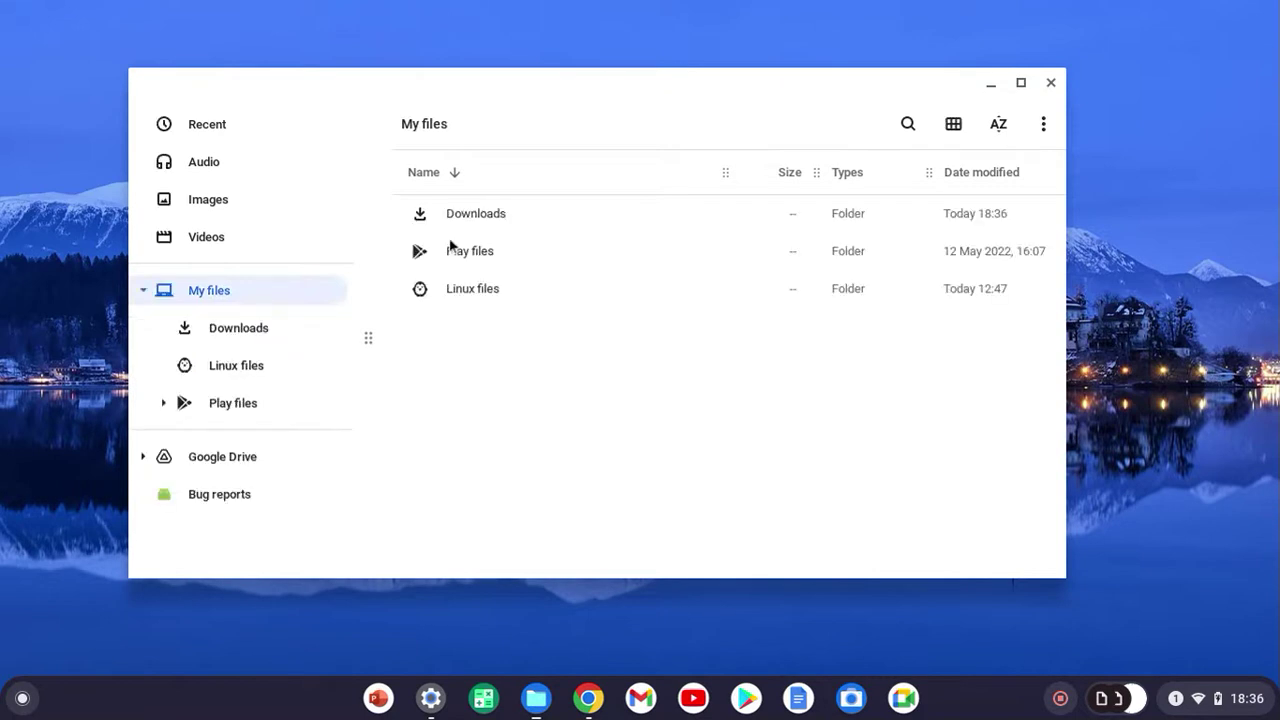
{"action": "left_click", "coordinate": [503, 216]}
{"action": "double_click", "coordinate": [501, 213]}
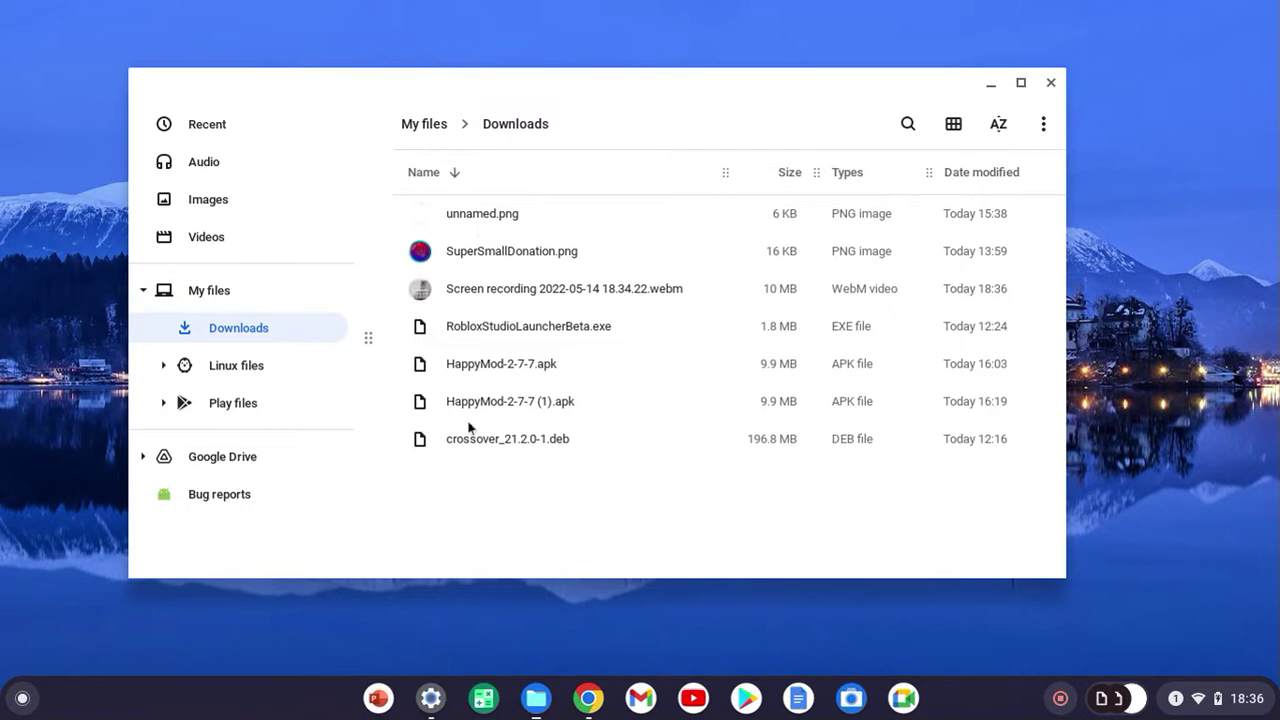
{"action": "left_click", "coordinate": [480, 446]}
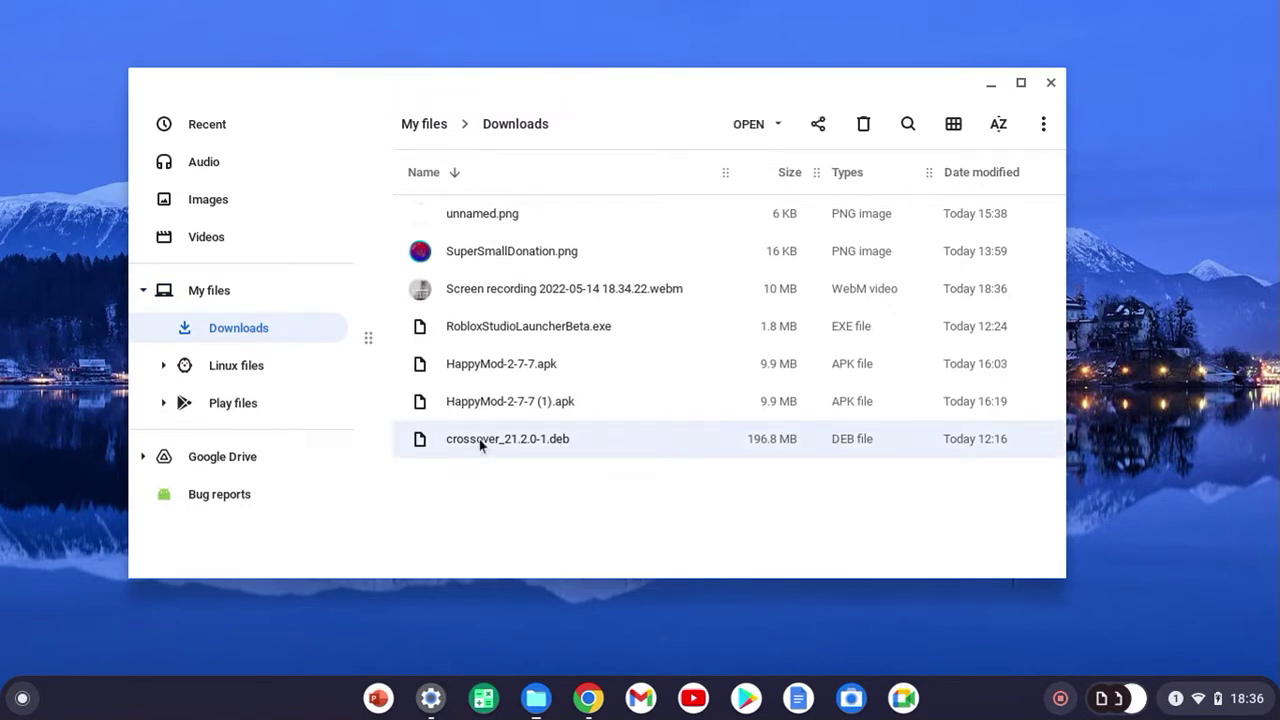
{"action": "right_click", "coordinate": [480, 446]}
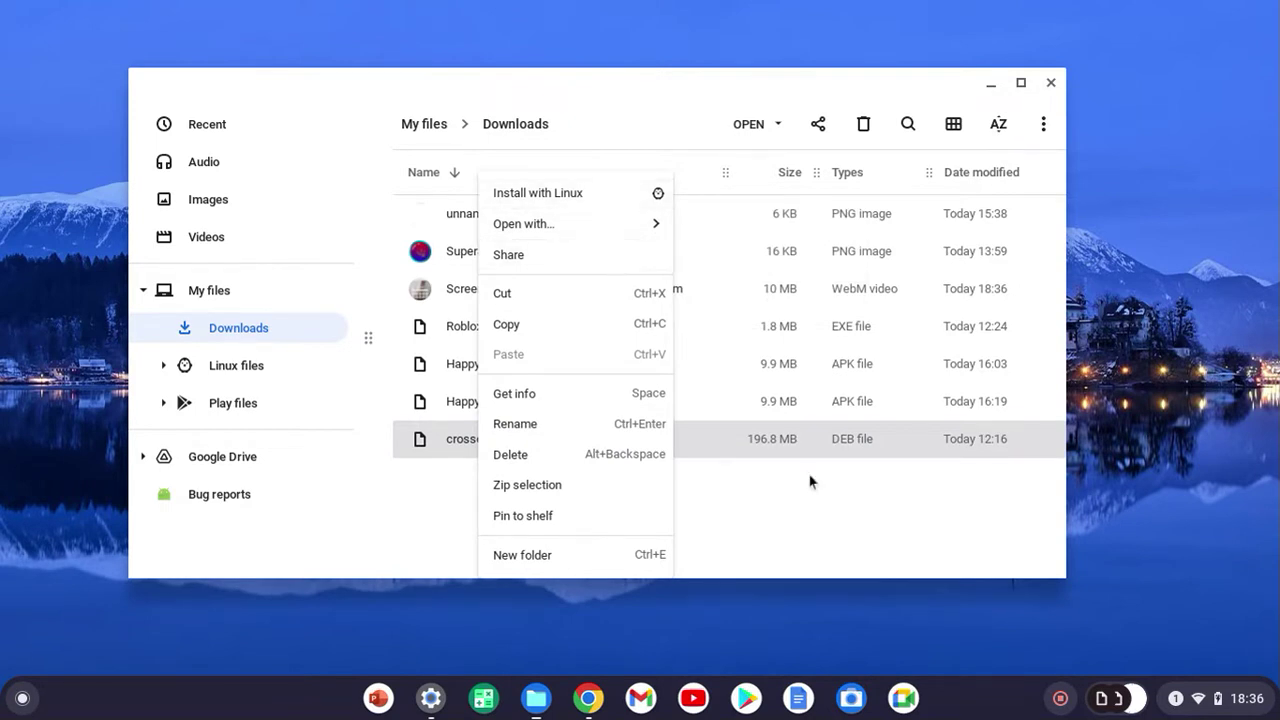
{"action": "left_click", "coordinate": [760, 478]}
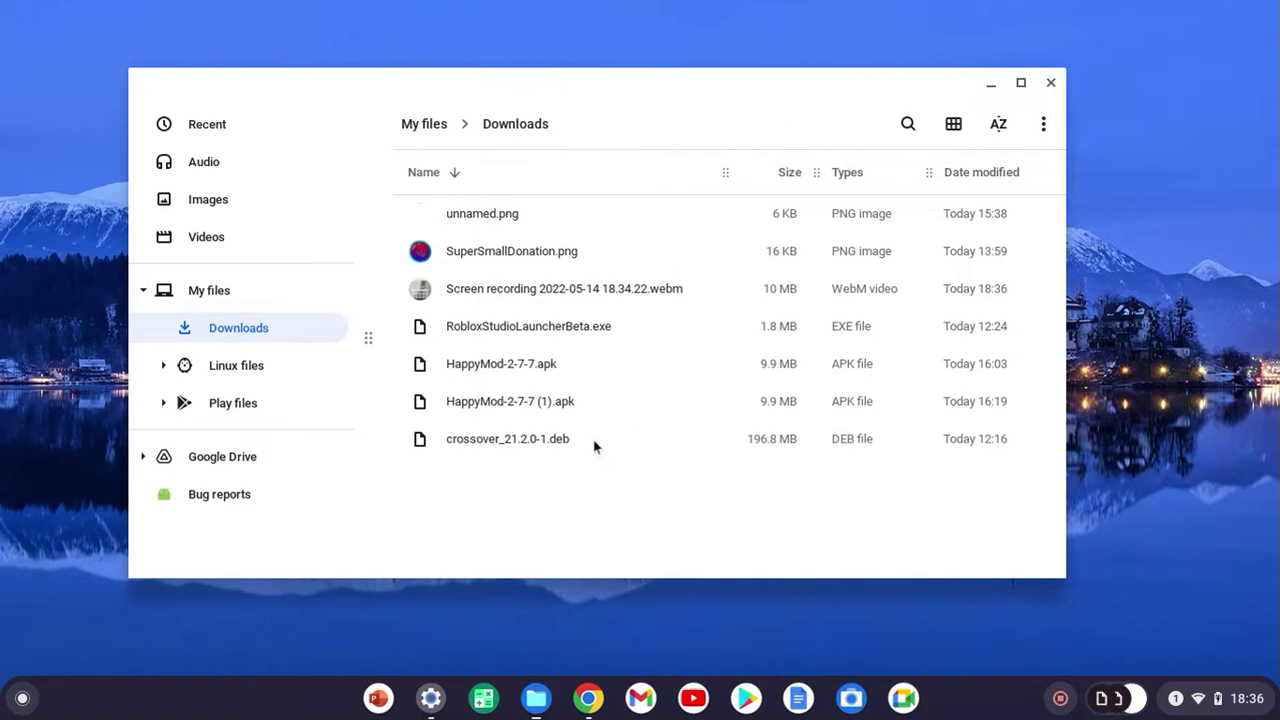
{"action": "left_click", "coordinate": [990, 86]}
Step: Launch CrossOver from the Linux apps folder in the full app launcher
{"action": "left_click", "coordinate": [21, 700]}
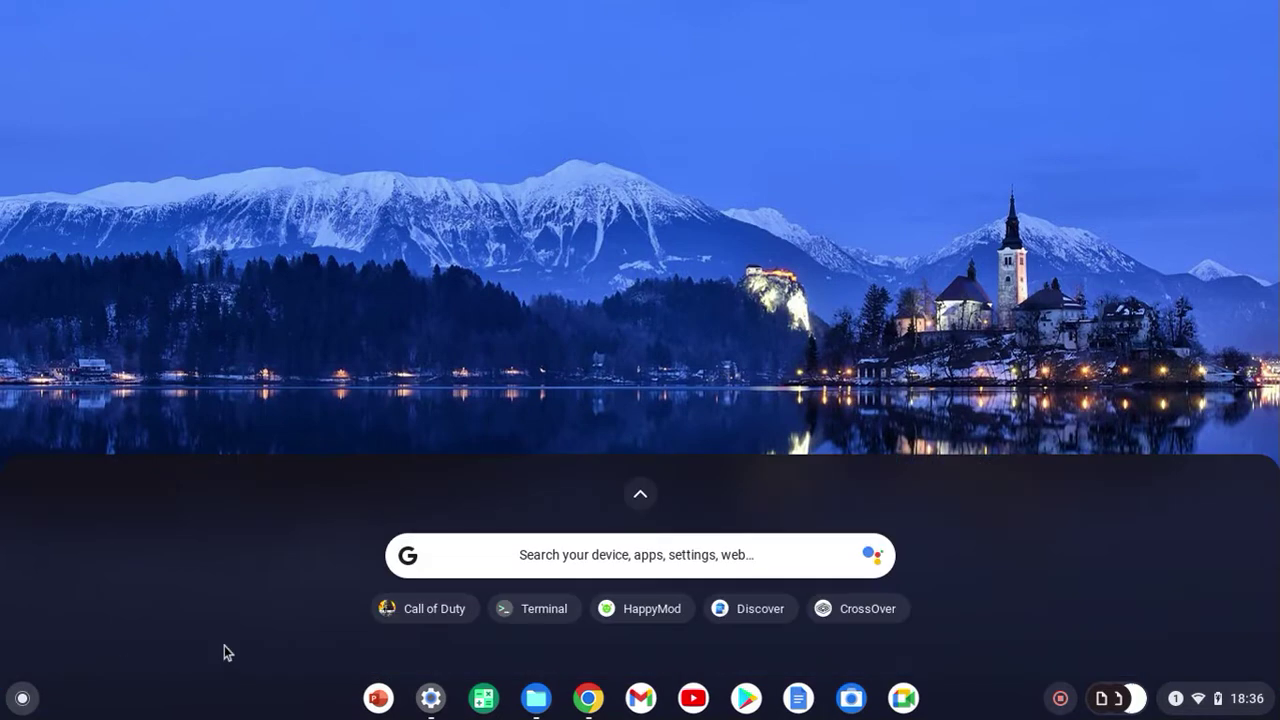
{"action": "left_click_drag", "start_coordinate": [234, 514], "coordinate": [300, 223]}
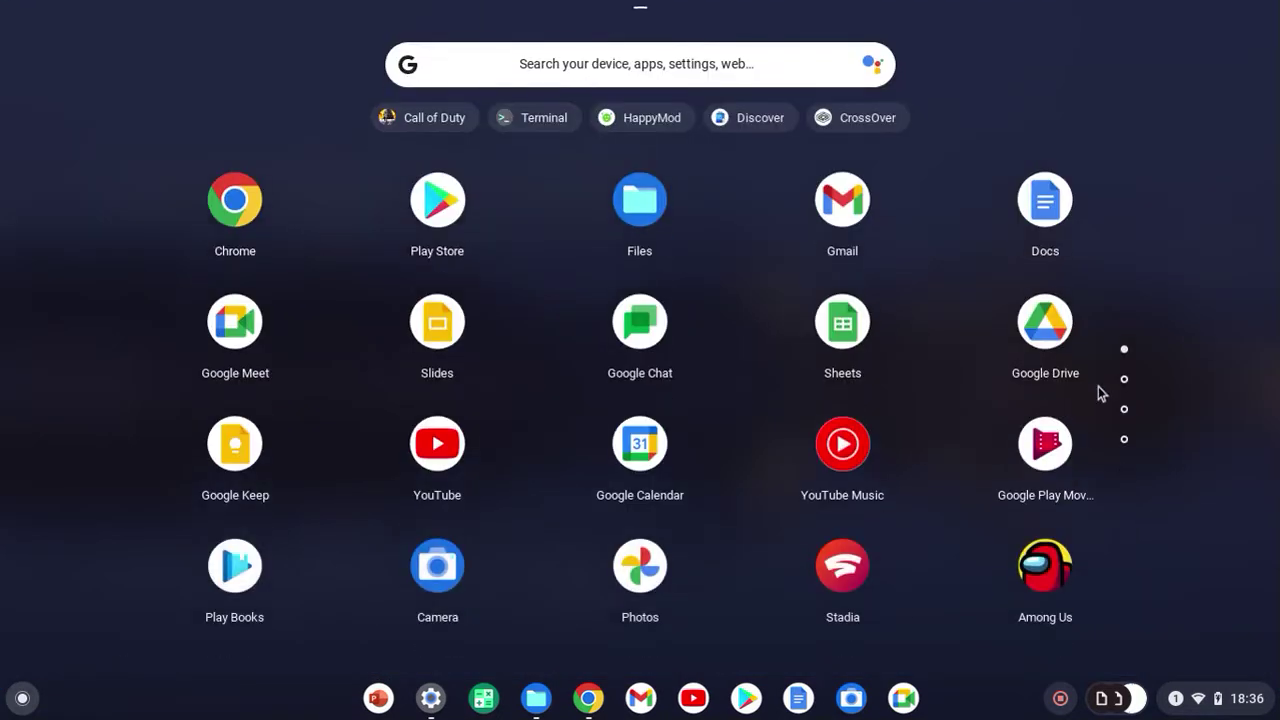
{"action": "left_click", "coordinate": [1124, 408]}
{"action": "left_click", "coordinate": [682, 196]}
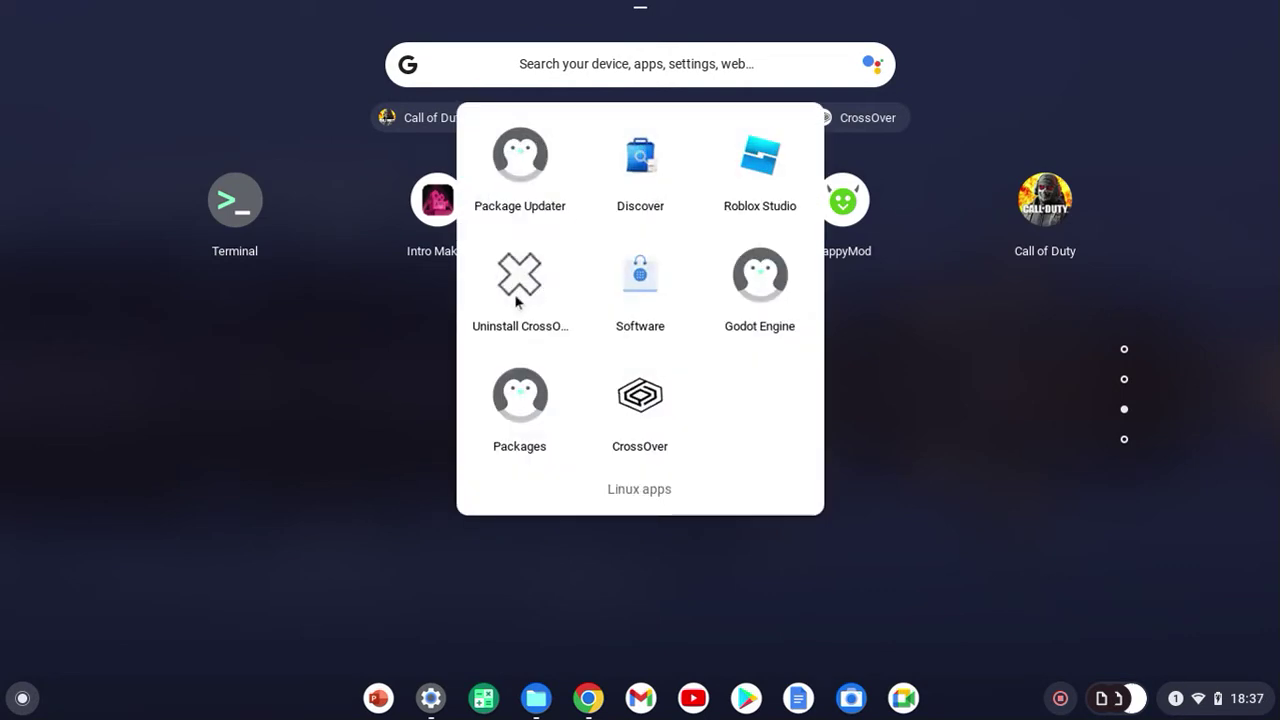
{"action": "left_click", "coordinate": [642, 402]}
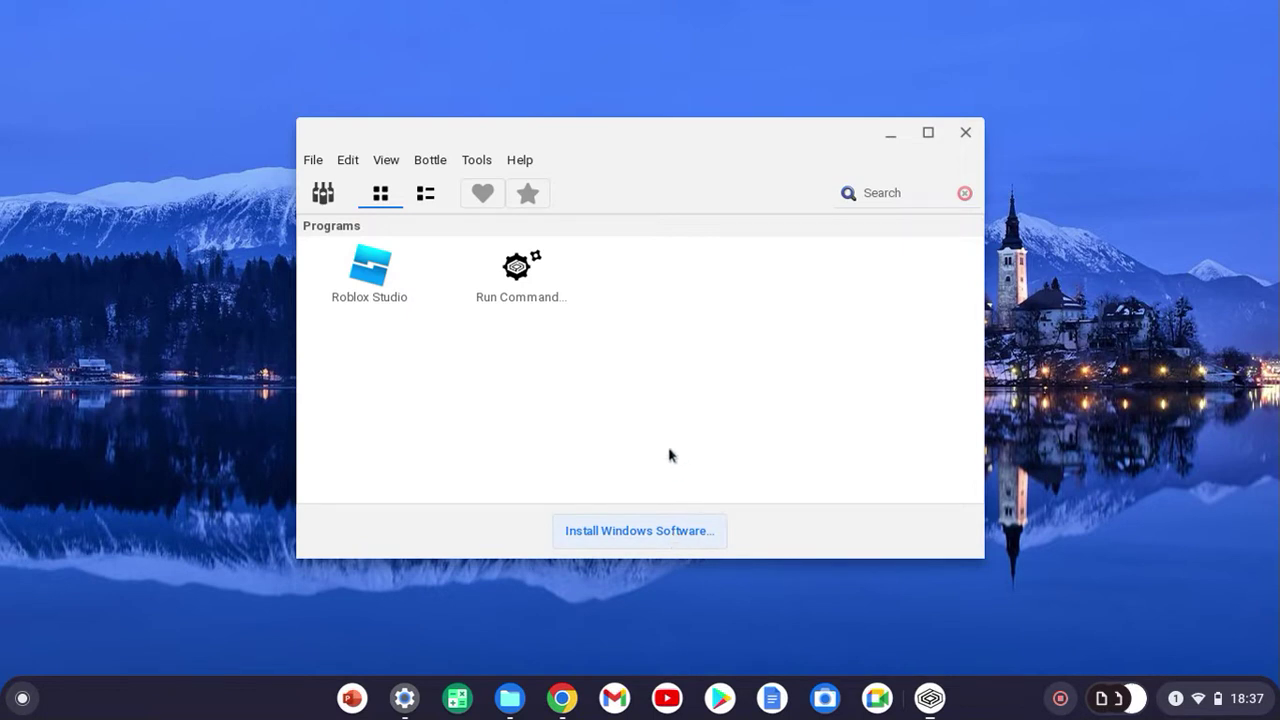
Step: Start installing Windows software in CrossOver and enter "Roblox Studio" as the application to install
{"action": "left_click", "coordinate": [651, 539]}
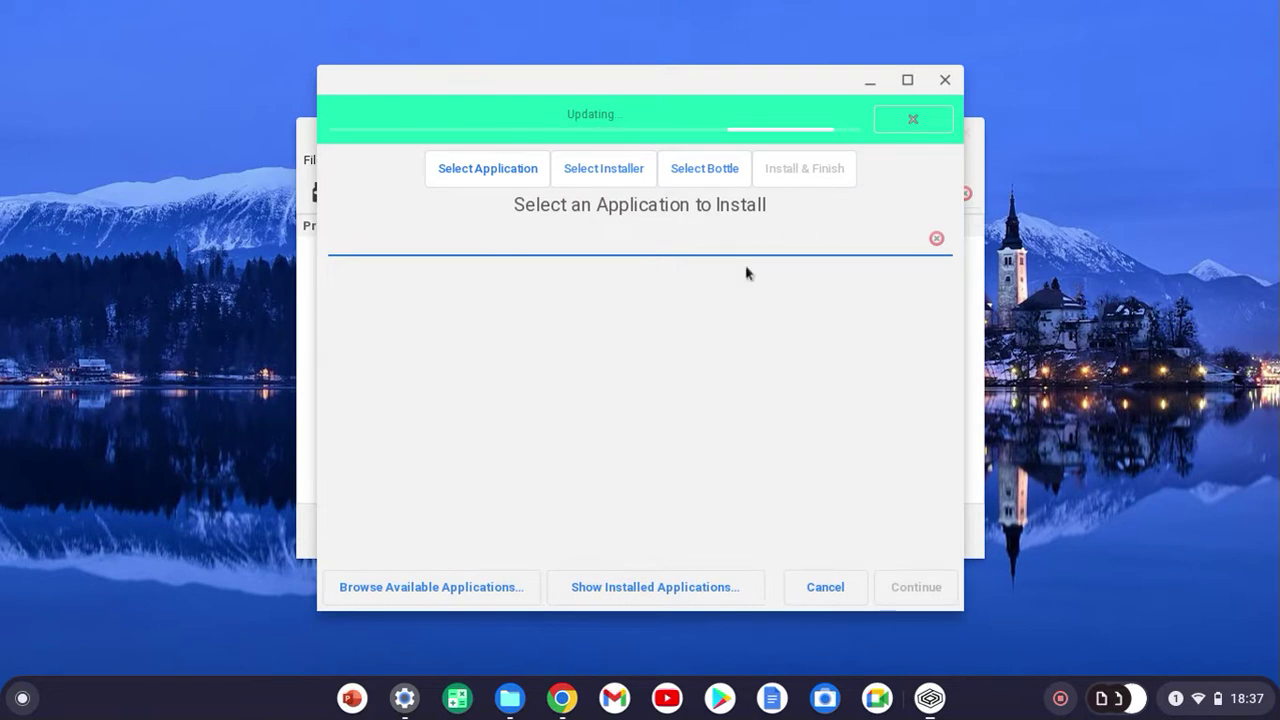
{"action": "type", "text": "v"}
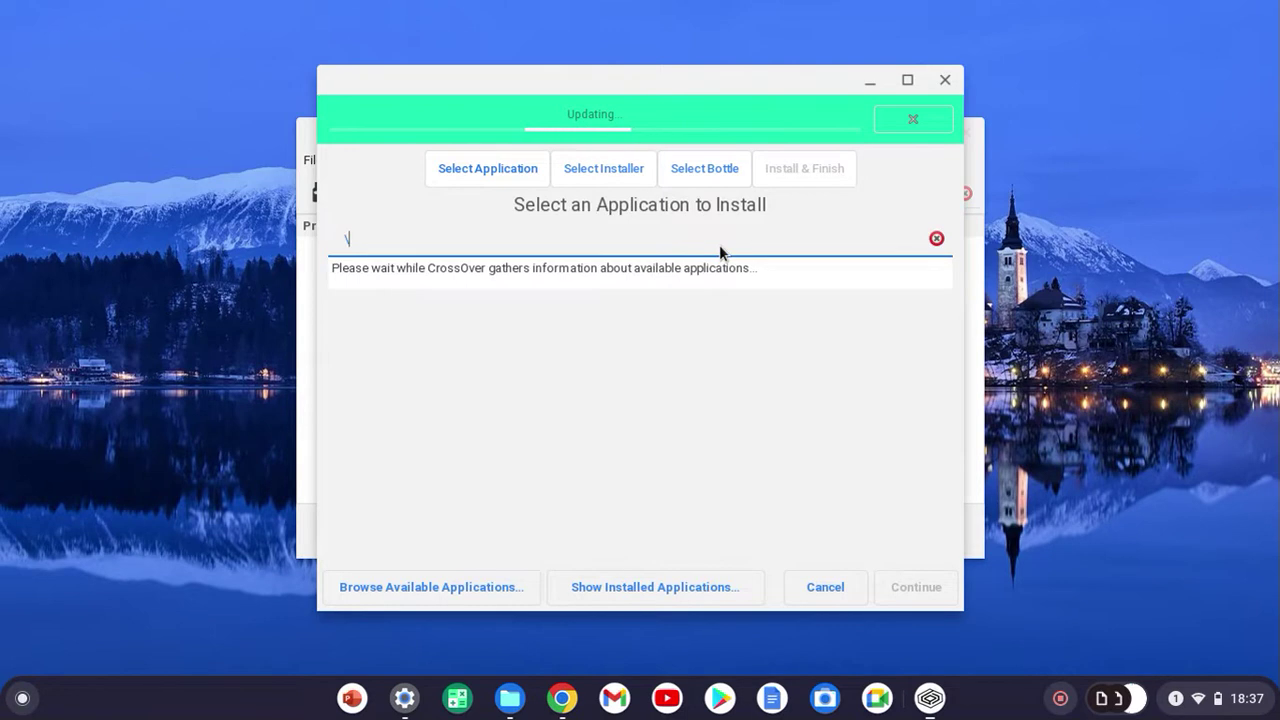
{"action": "key", "text": "BackSpace"}
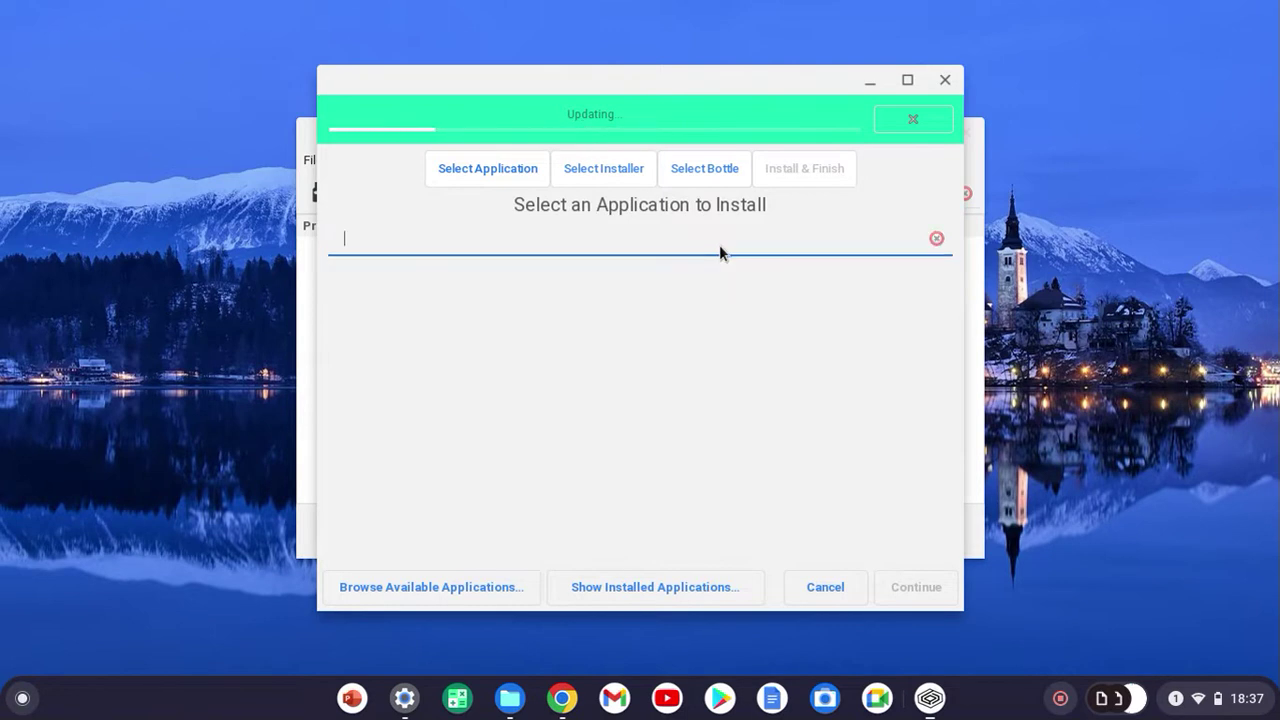
{"action": "type", "text": "Rob"}
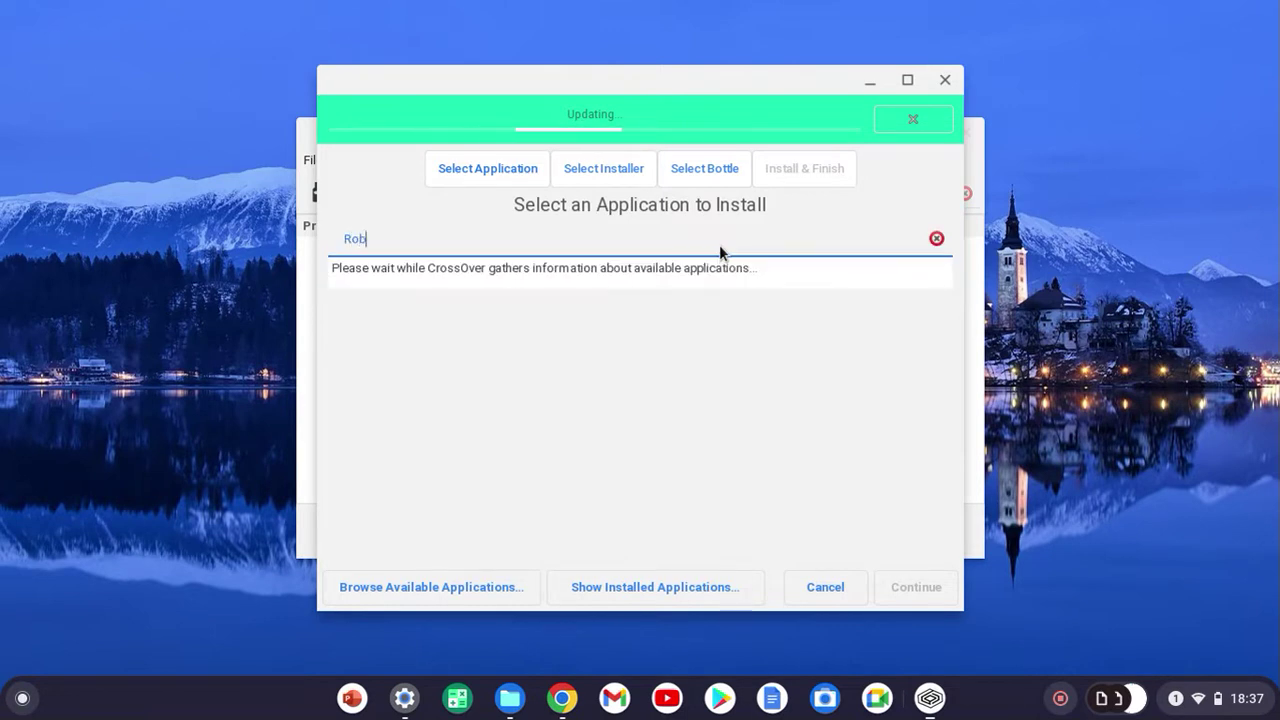
{"action": "type", "text": "lox"}
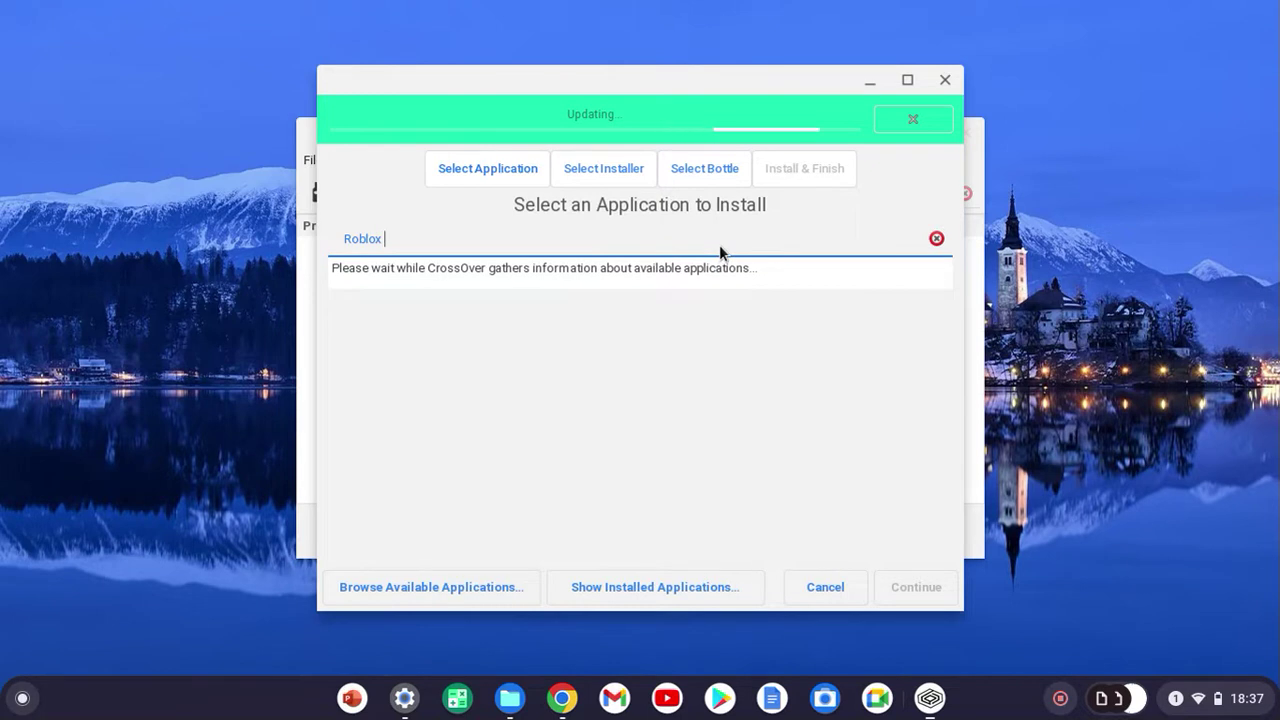
{"action": "type", "text": " Studo"}
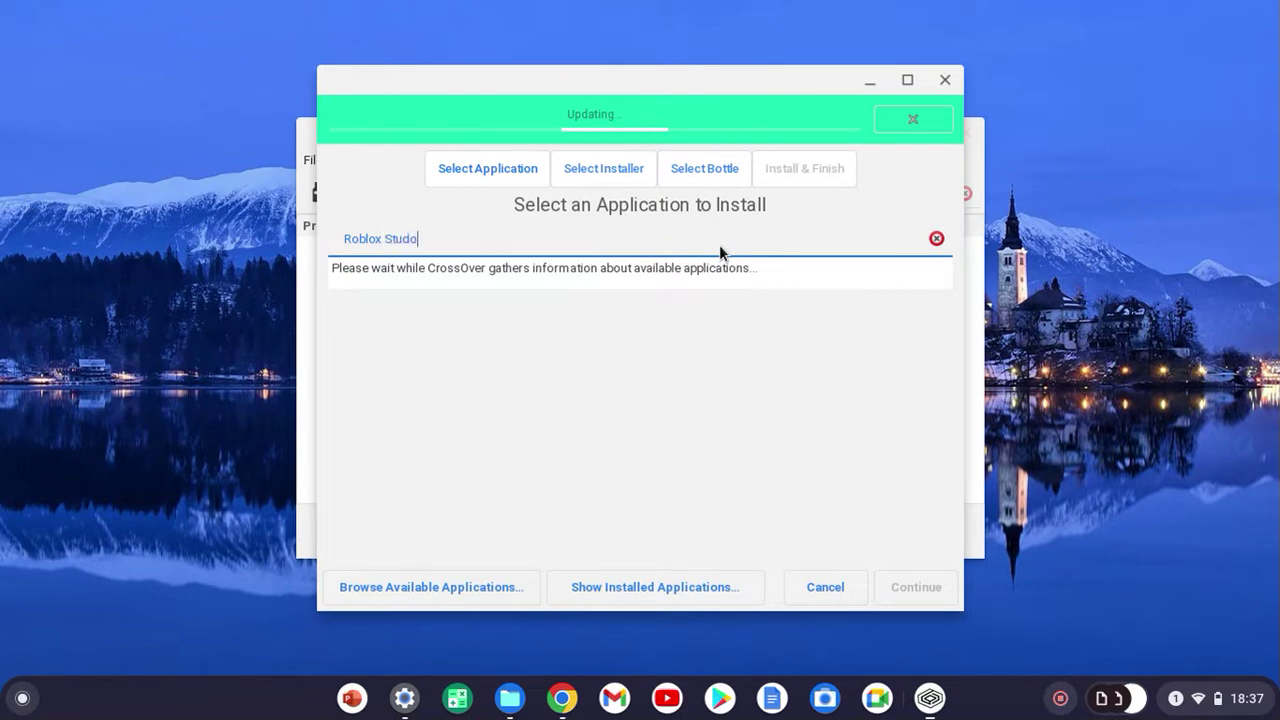
{"action": "key", "text": "BackSpace"}
{"action": "type", "text": "io"}
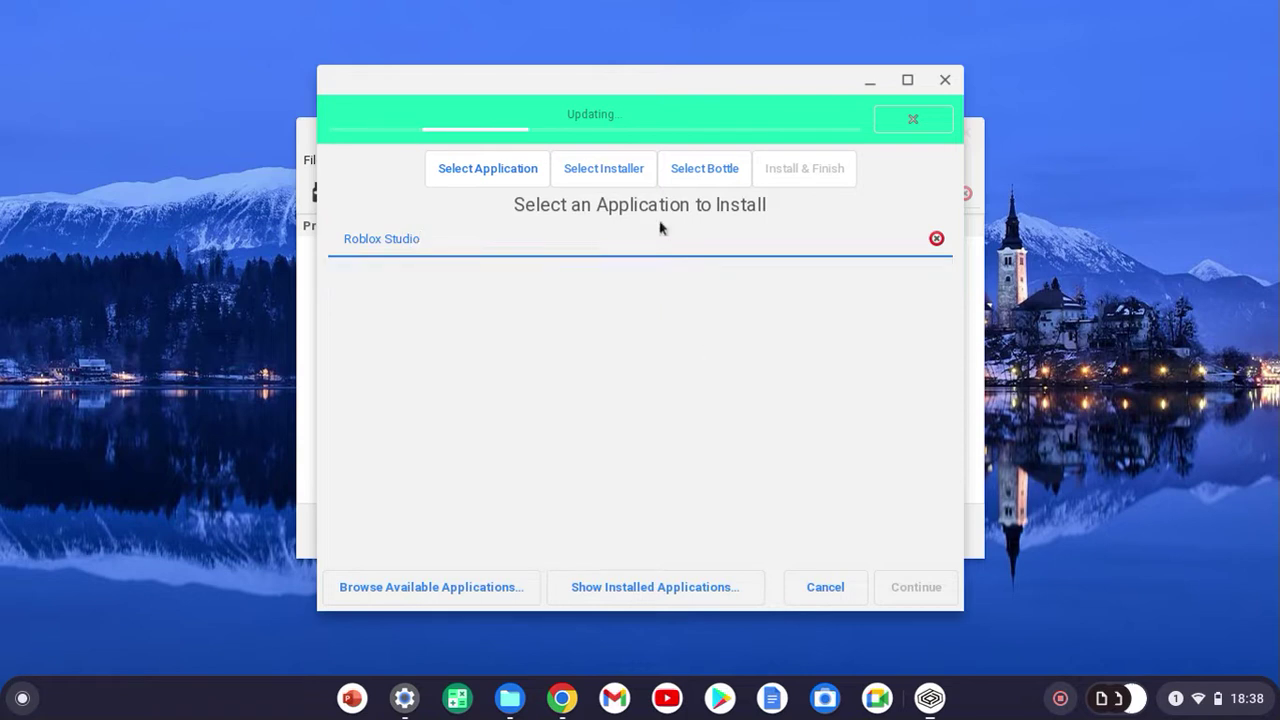
Step: Go to the installer source selection, look in the Home folder for an installer file, and cancel the file selection
{"action": "left_click", "coordinate": [607, 173]}
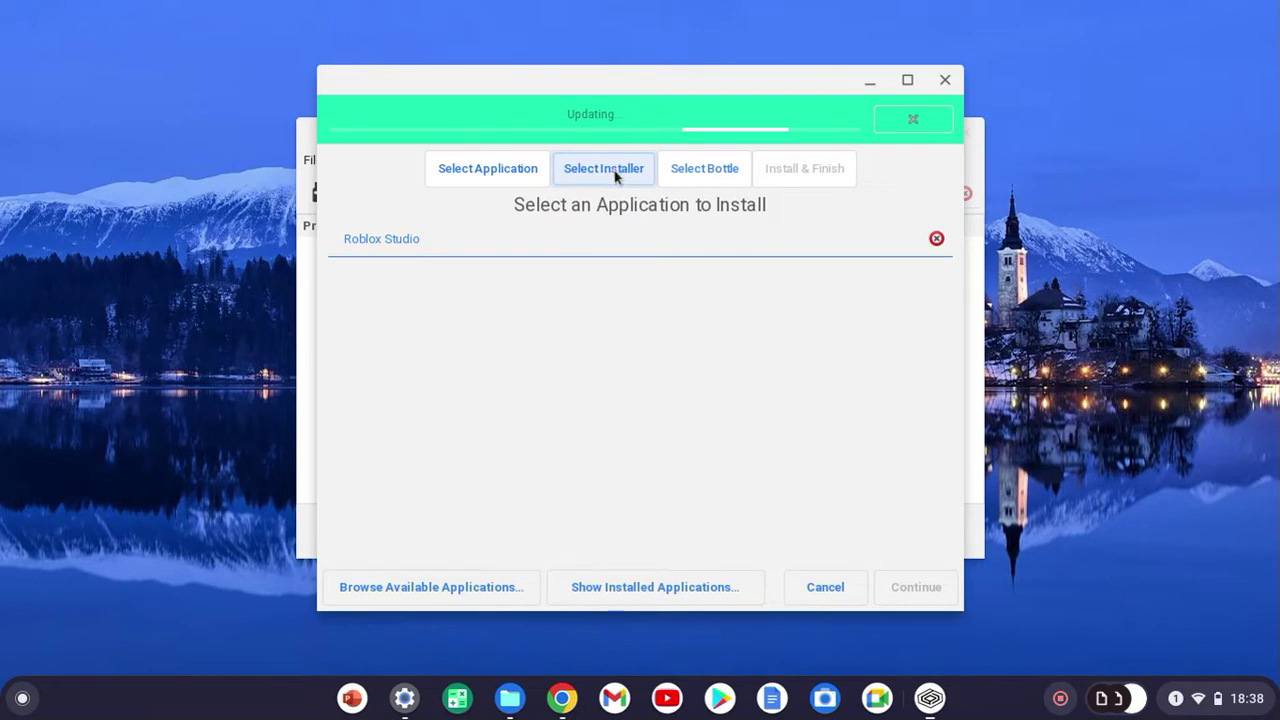
{"action": "left_click", "coordinate": [616, 176]}
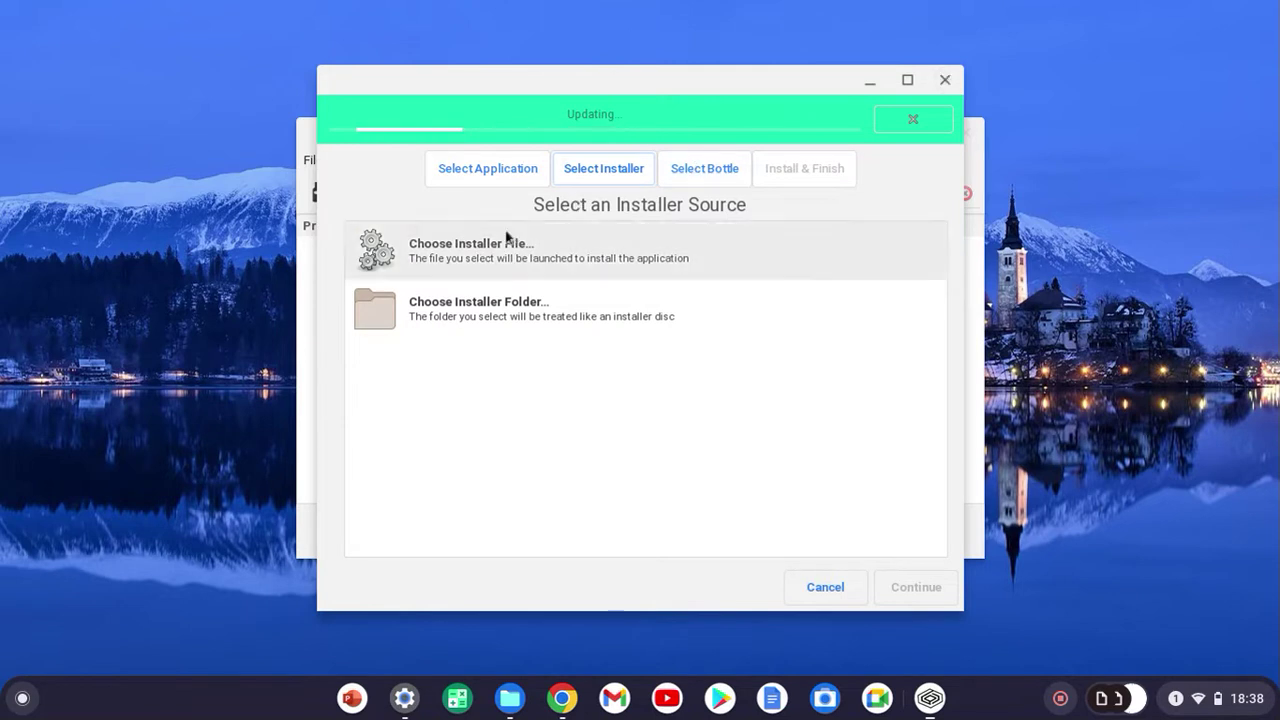
{"action": "left_click", "coordinate": [556, 259]}
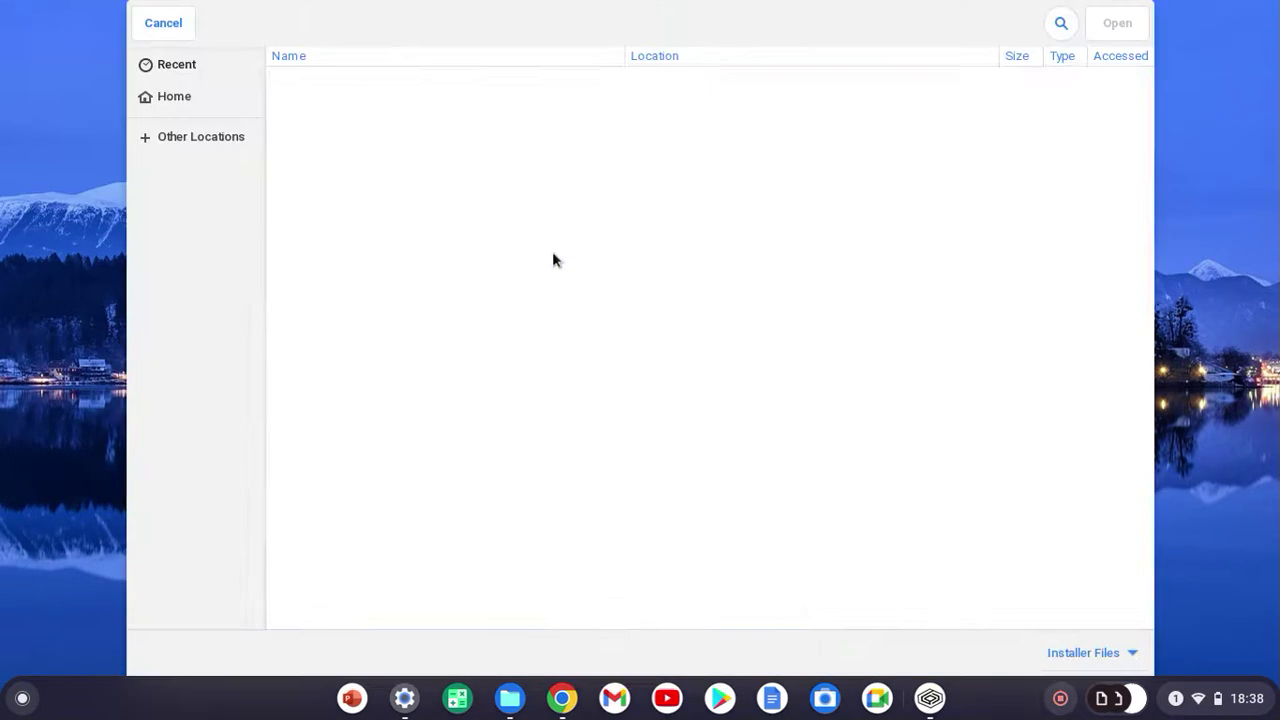
{"action": "left_click", "coordinate": [157, 98]}
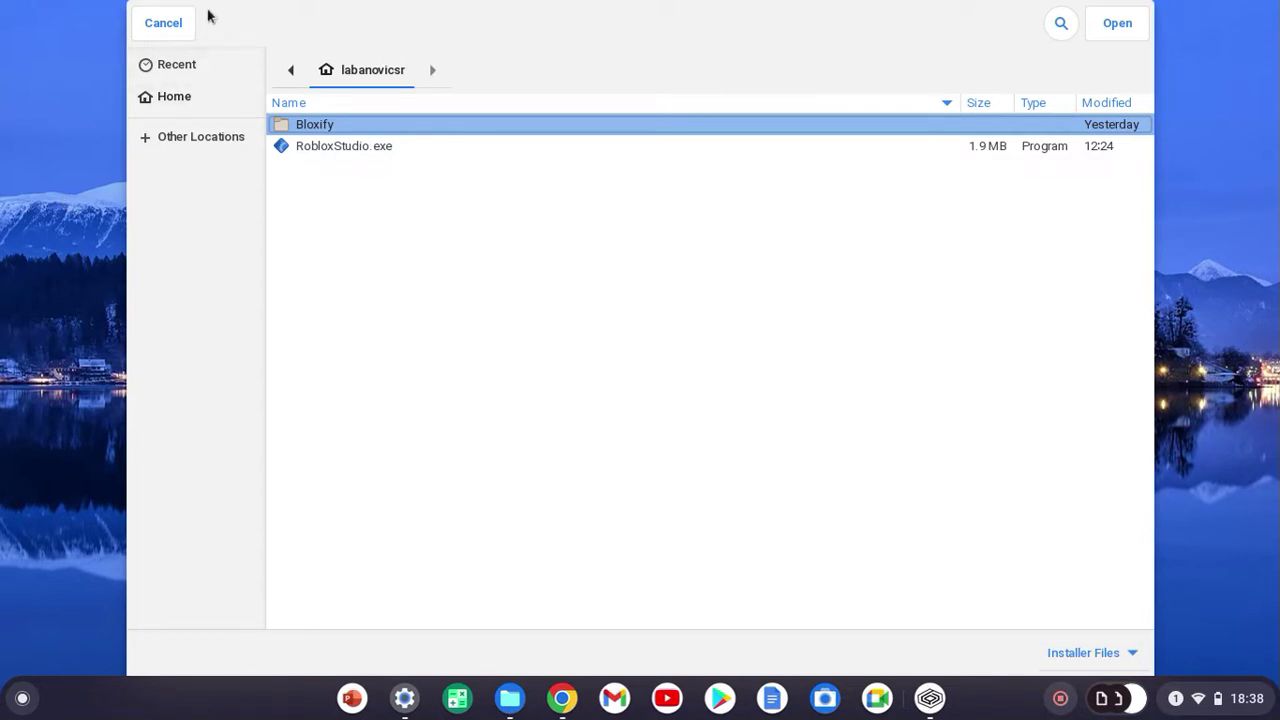
{"action": "left_click", "coordinate": [145, 30]}
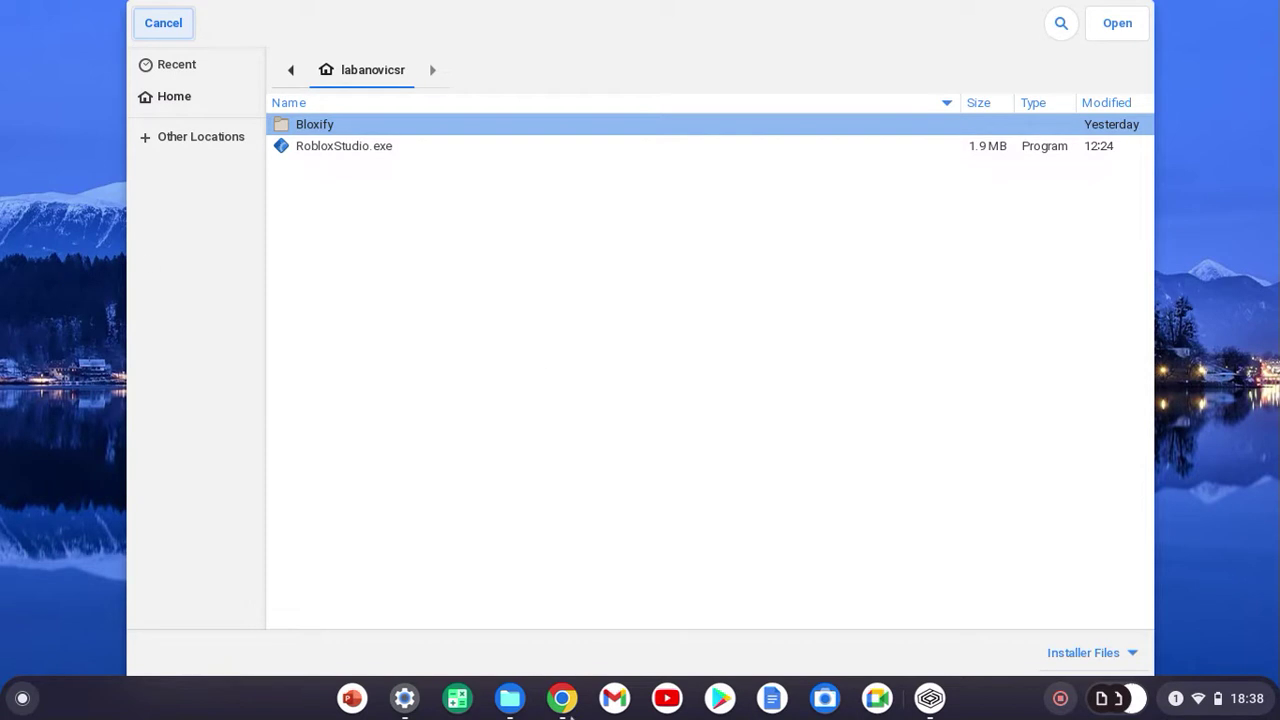
Step: Switch to Chrome, open roblox.com in a new tab, and log out of the current account
{"action": "left_click", "coordinate": [561, 700]}
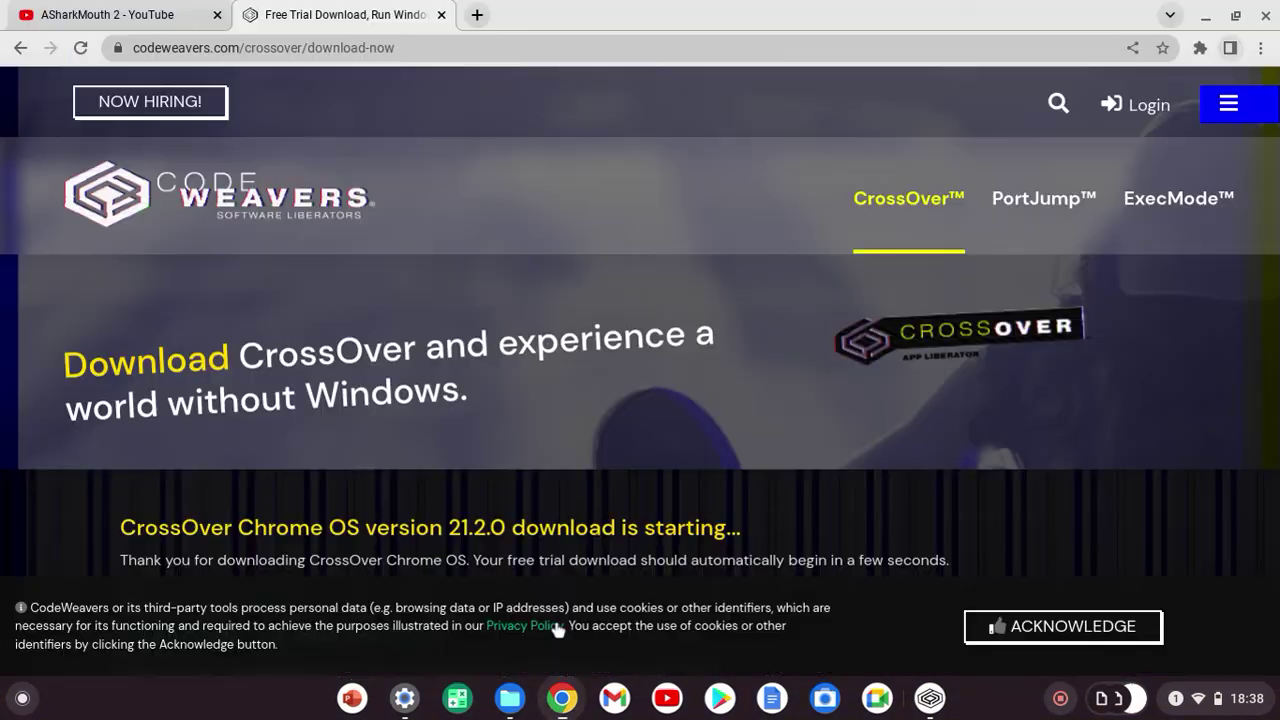
{"action": "left_click", "coordinate": [474, 16]}
{"action": "type", "text": "r"}
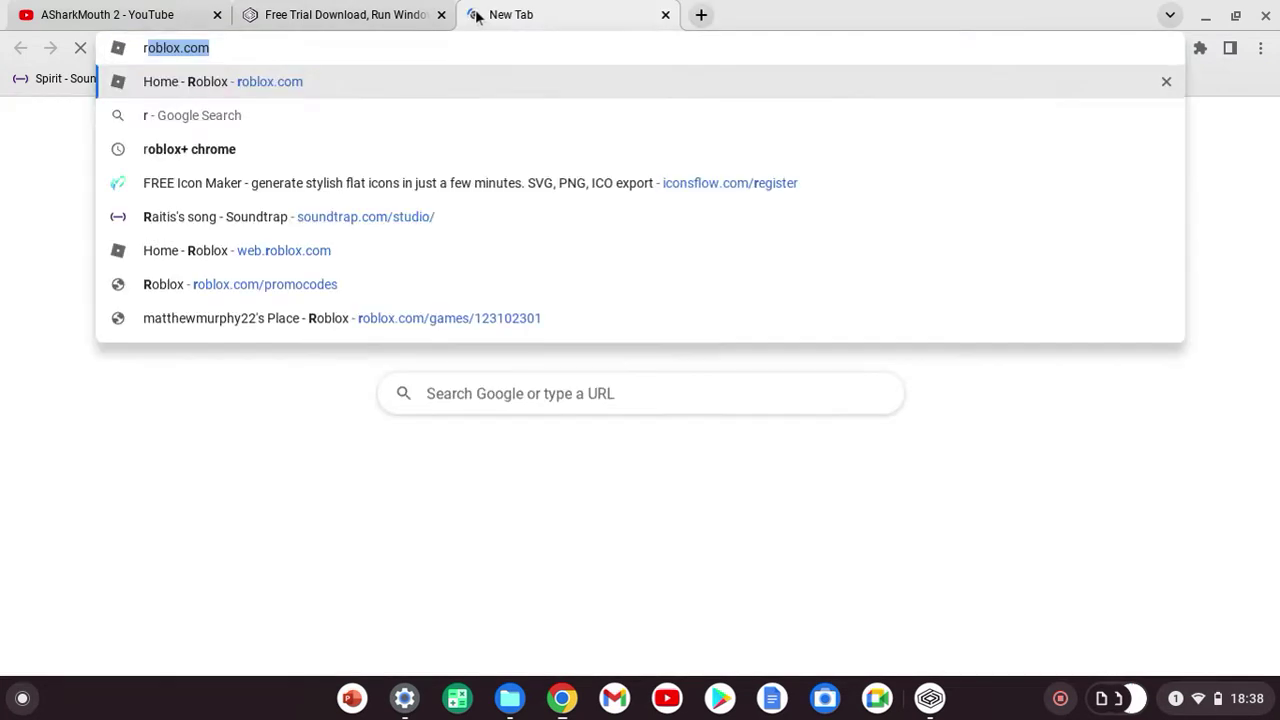
{"action": "key", "text": "Return"}
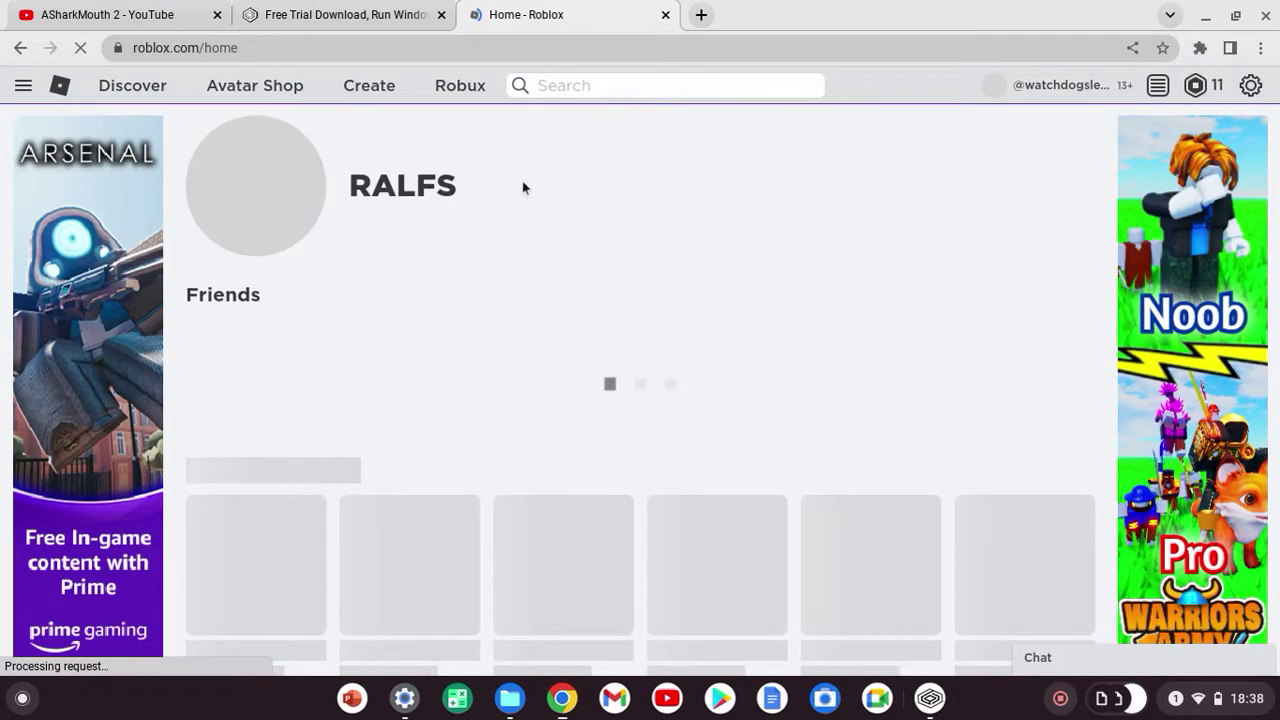
{"action": "left_click", "coordinate": [1250, 87]}
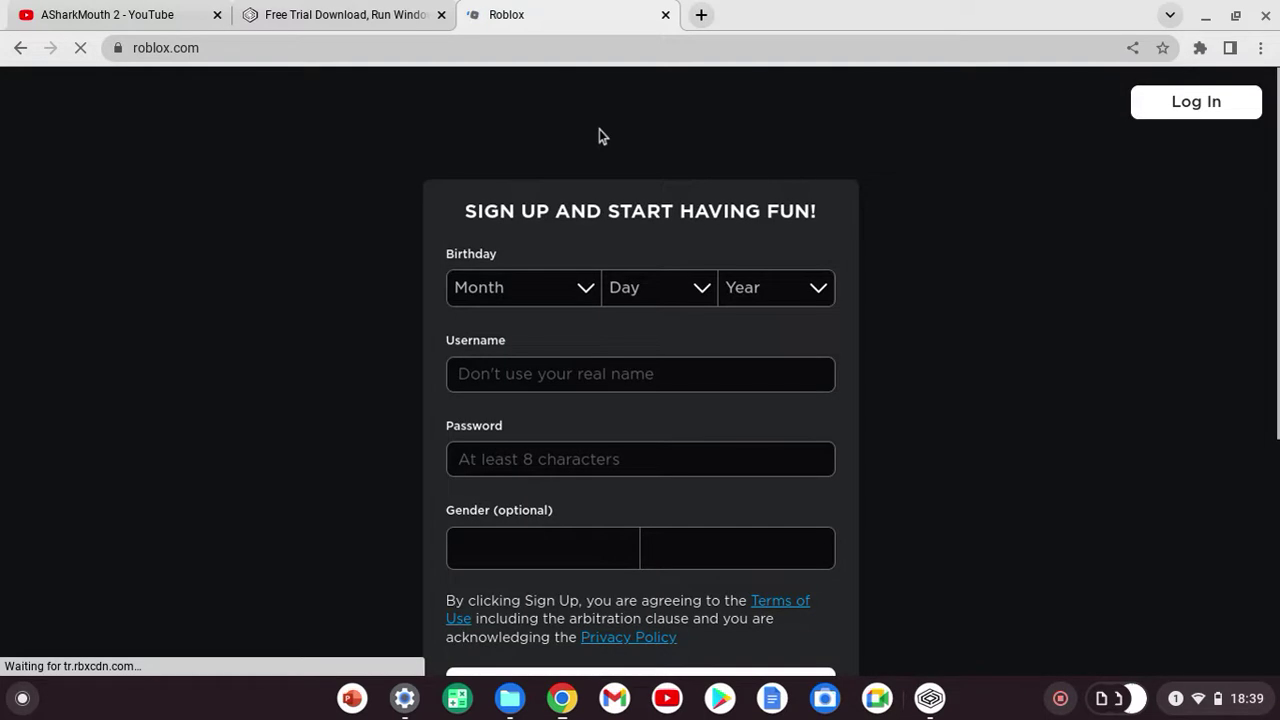
Step: Go from the Roblox sign-up page to the login page
{"action": "left_click", "coordinate": [543, 289]}
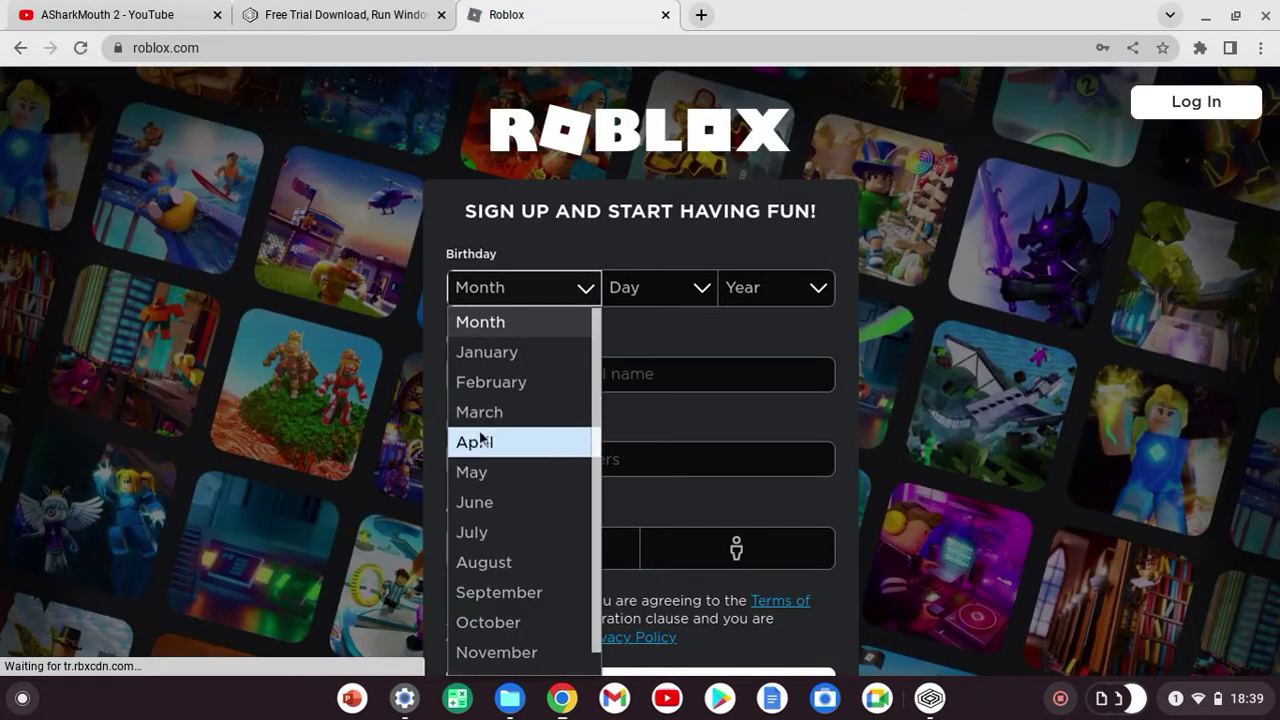
{"action": "left_click", "coordinate": [752, 412]}
{"action": "left_click", "coordinate": [1182, 104]}
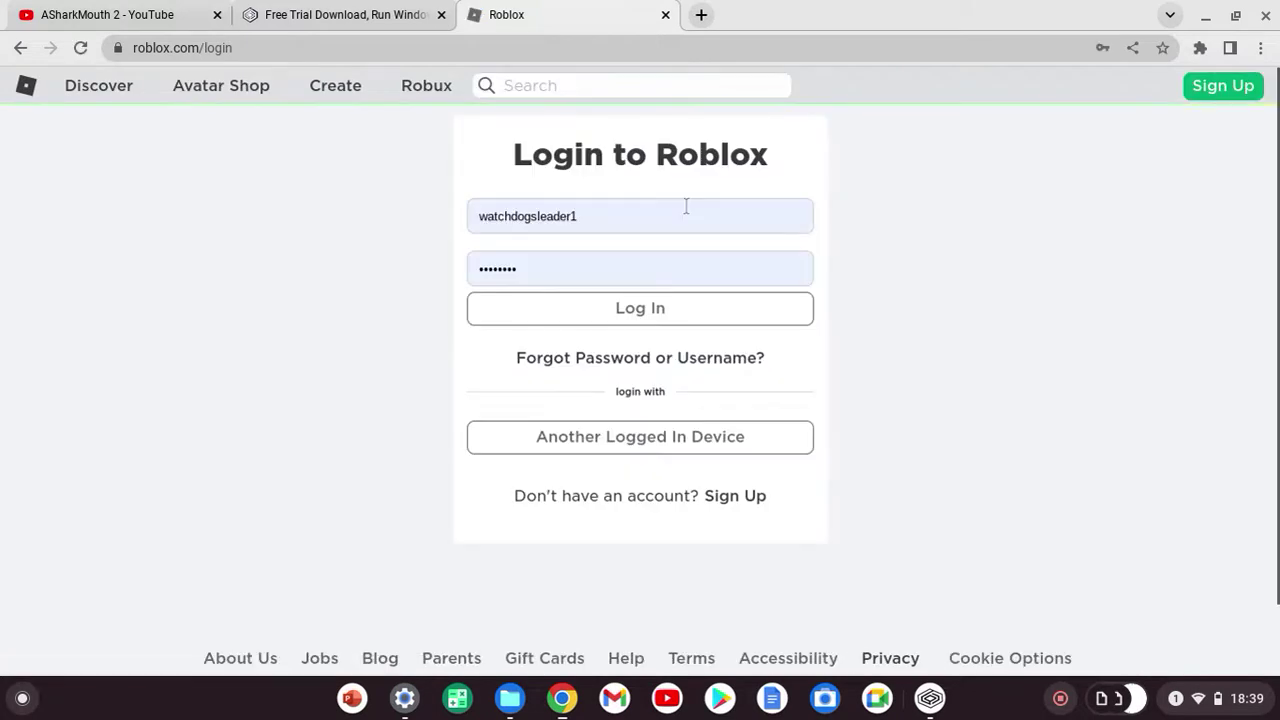
Step: Look through the saved Roblox accounts and fill in the username and password of the first one
{"action": "left_click", "coordinate": [686, 206]}
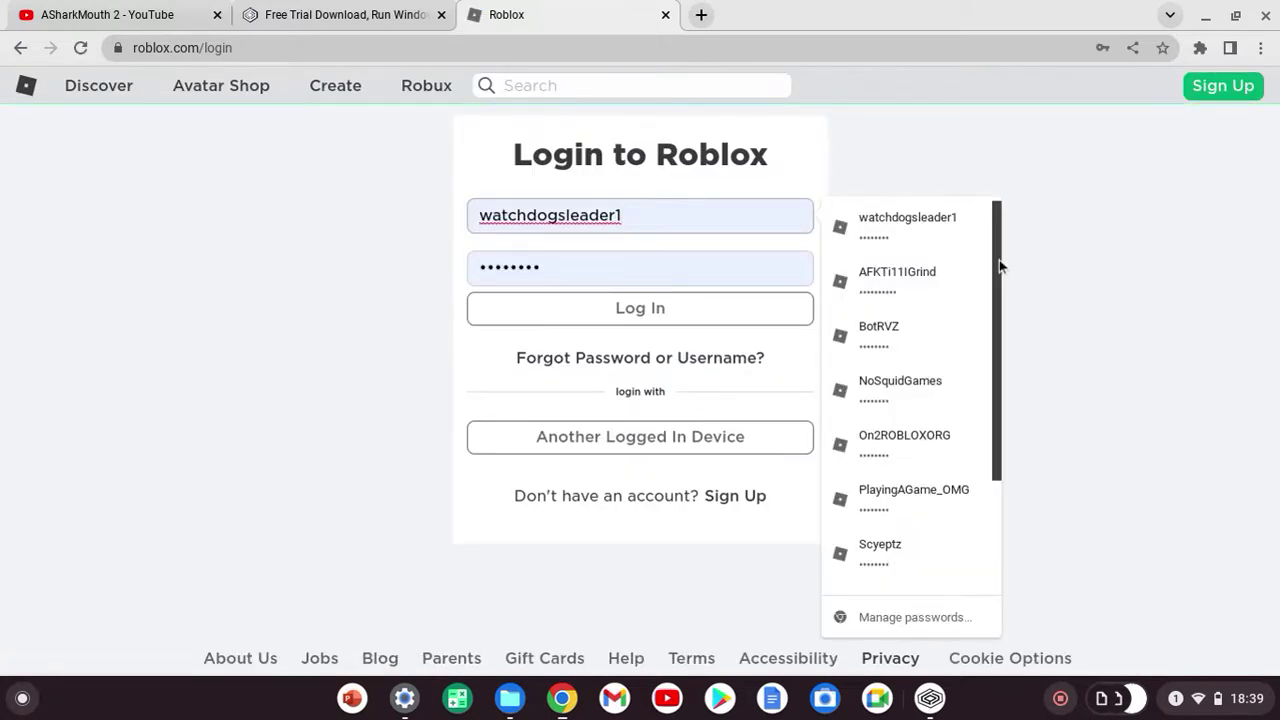
{"action": "left_click_drag", "start_coordinate": [1000, 265], "coordinate": [995, 420]}
{"action": "scroll", "coordinate": [803, 477], "scroll_direction": "down", "scroll_amount": 1}
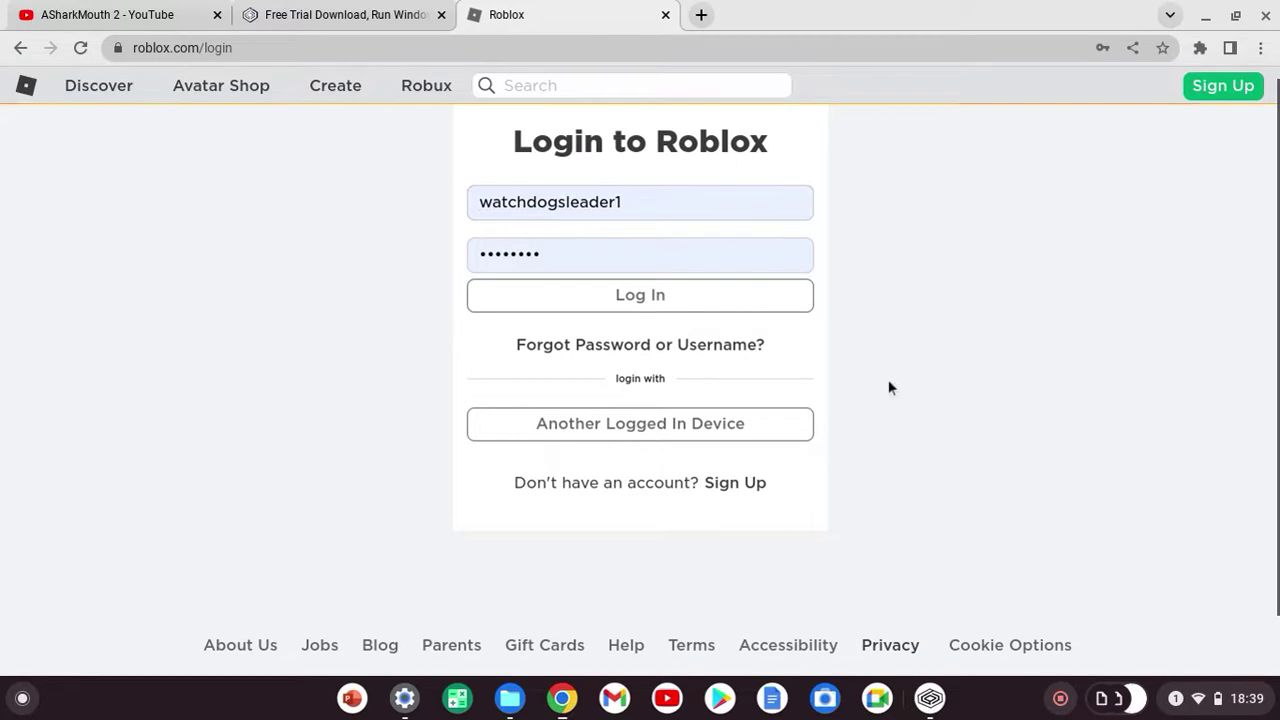
{"action": "left_click", "coordinate": [786, 203]}
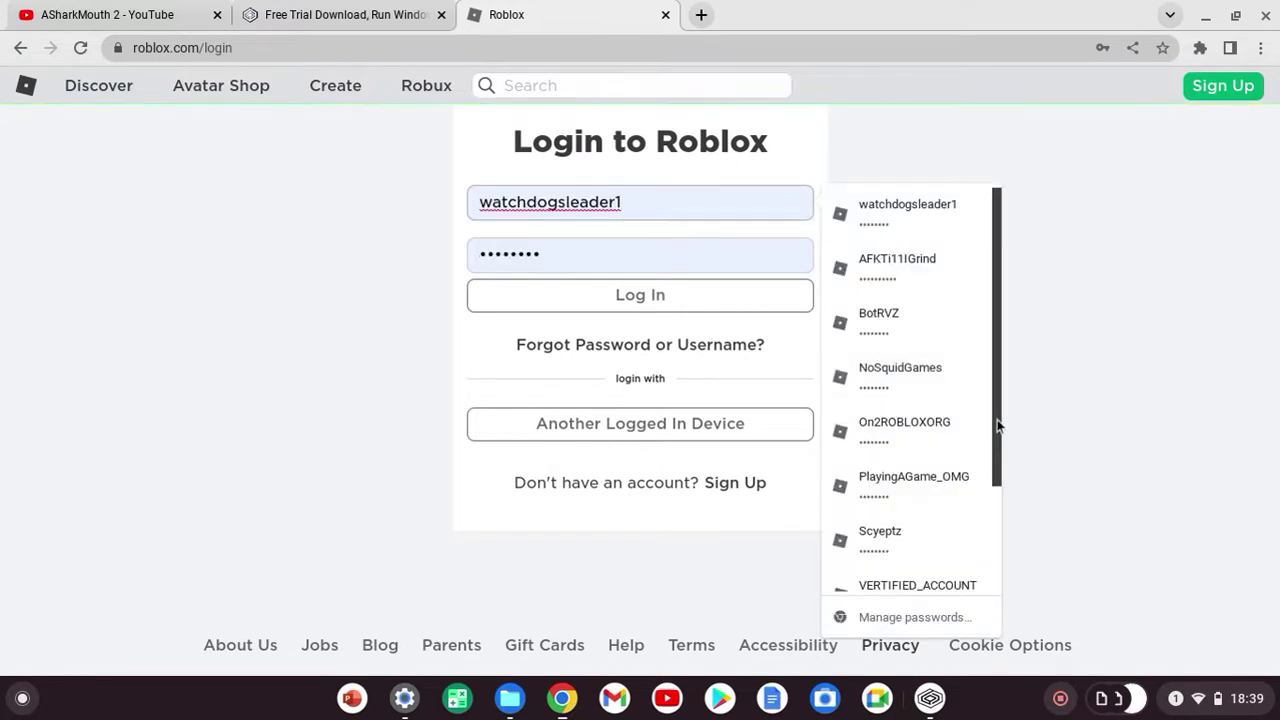
{"action": "left_click_drag", "start_coordinate": [997, 425], "coordinate": [1013, 526]}
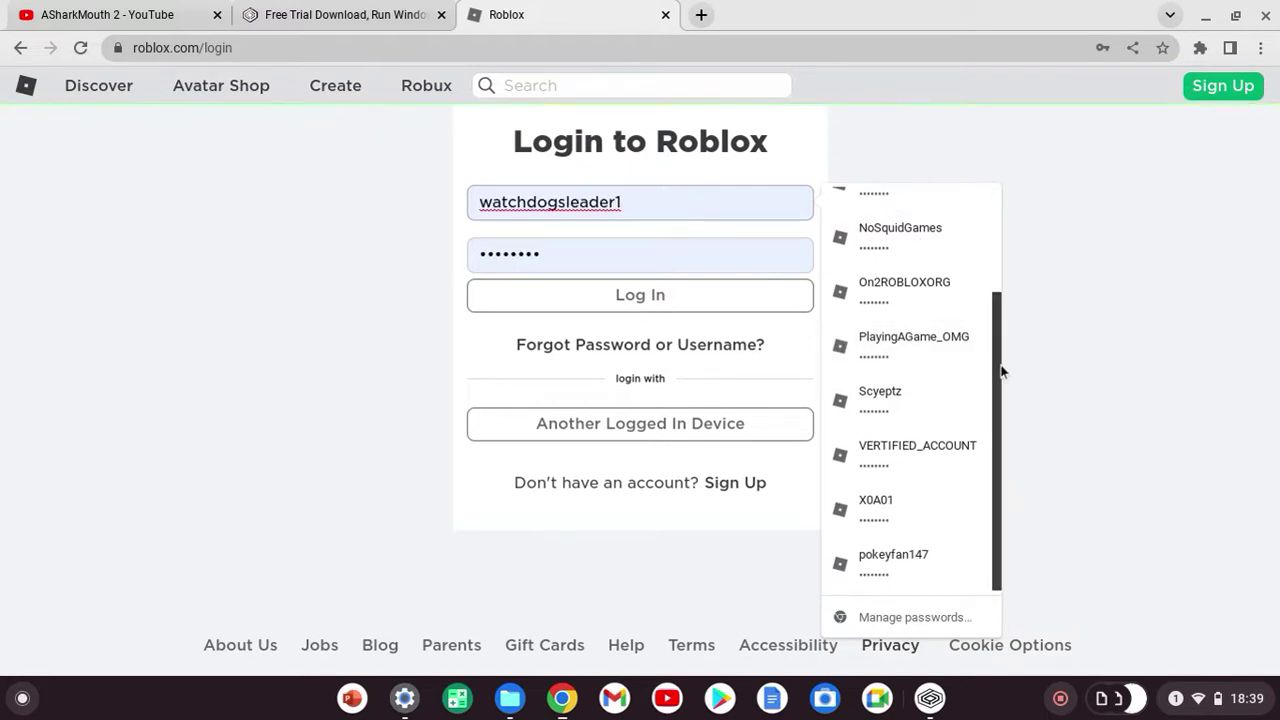
{"action": "left_click_drag", "start_coordinate": [1000, 366], "coordinate": [992, 260]}
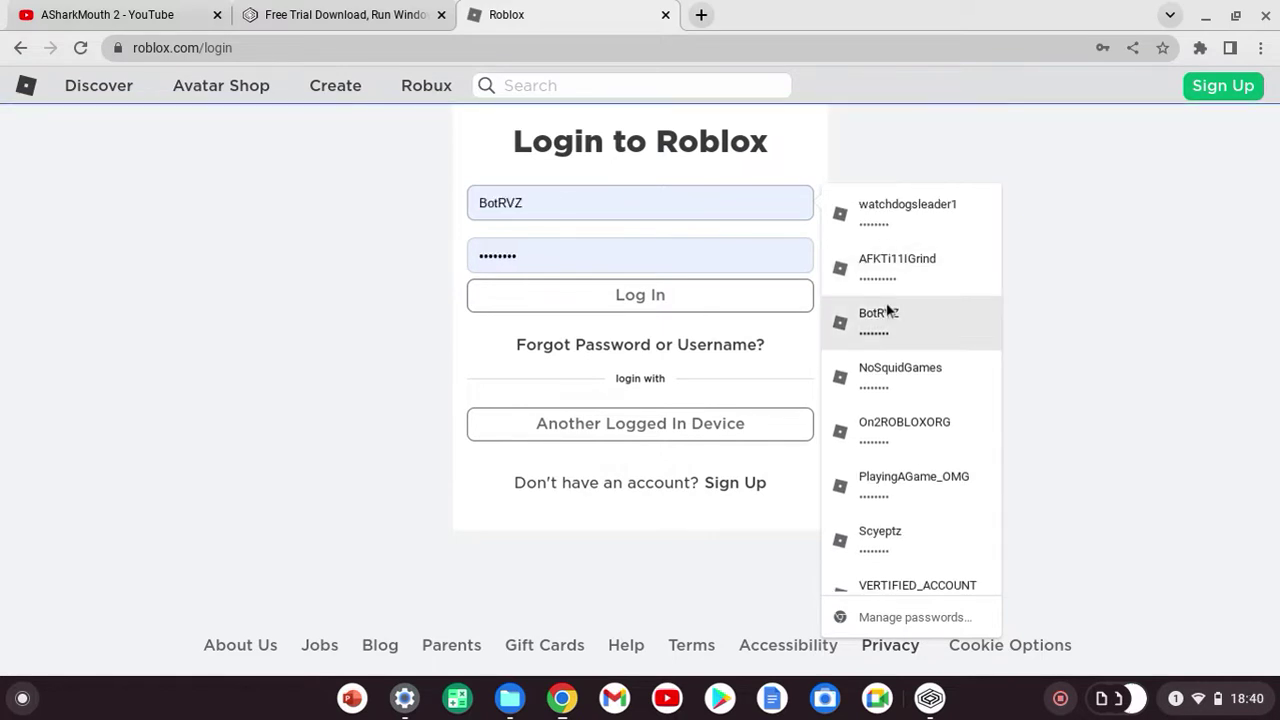
{"action": "left_click", "coordinate": [957, 216]}
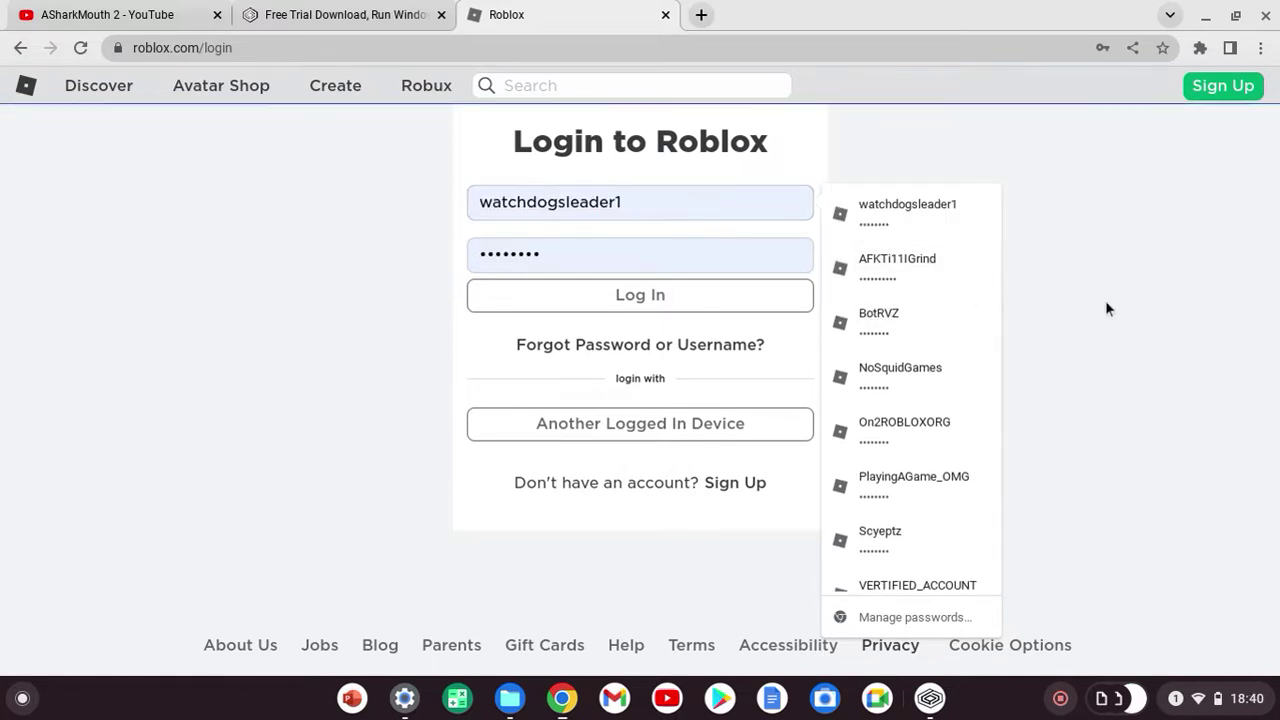
Step: Fill in the username and password from a different saved account and log in to Roblox
{"action": "left_click", "coordinate": [667, 210]}
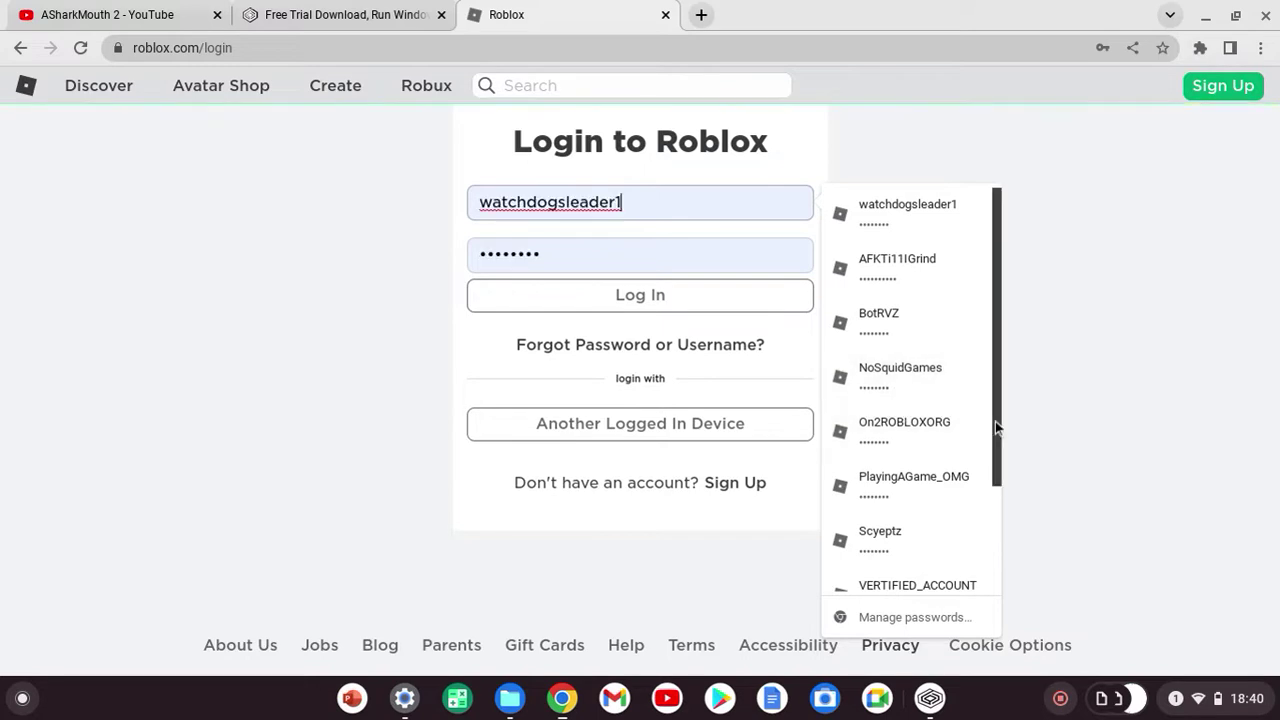
{"action": "left_click_drag", "start_coordinate": [997, 428], "coordinate": [997, 506]}
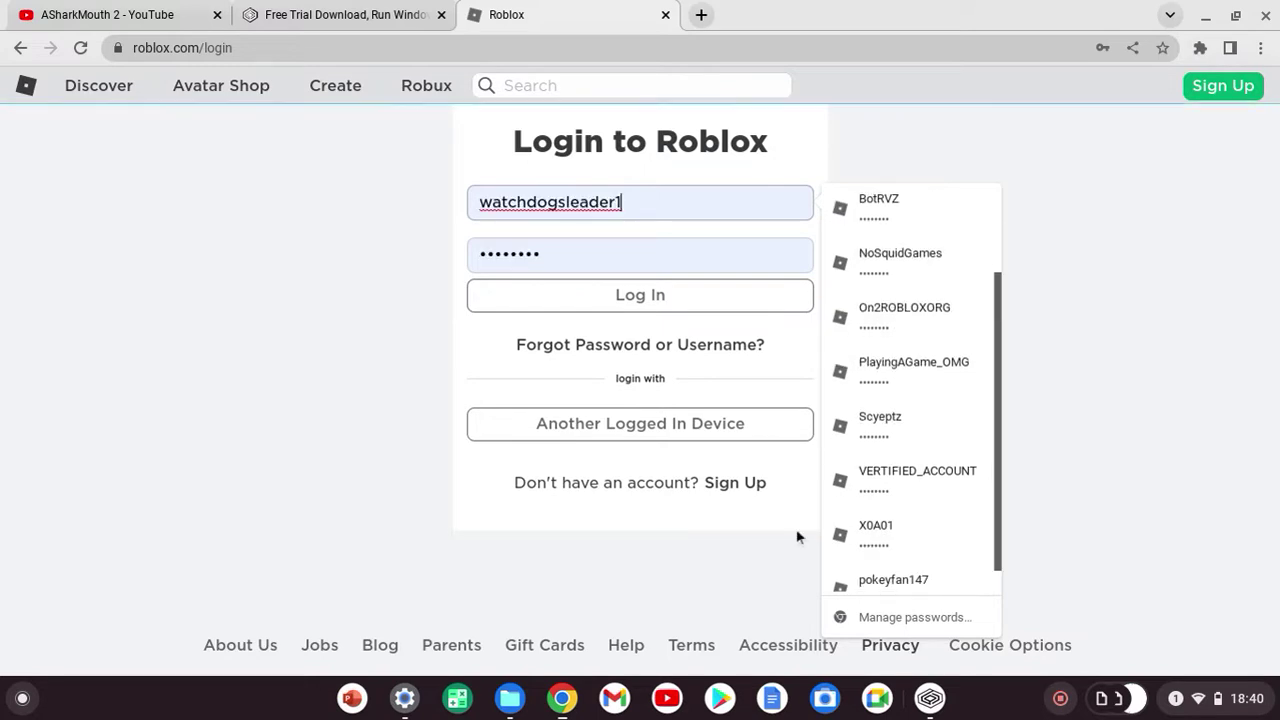
{"action": "left_click", "coordinate": [876, 532]}
{"action": "left_click", "coordinate": [762, 297]}
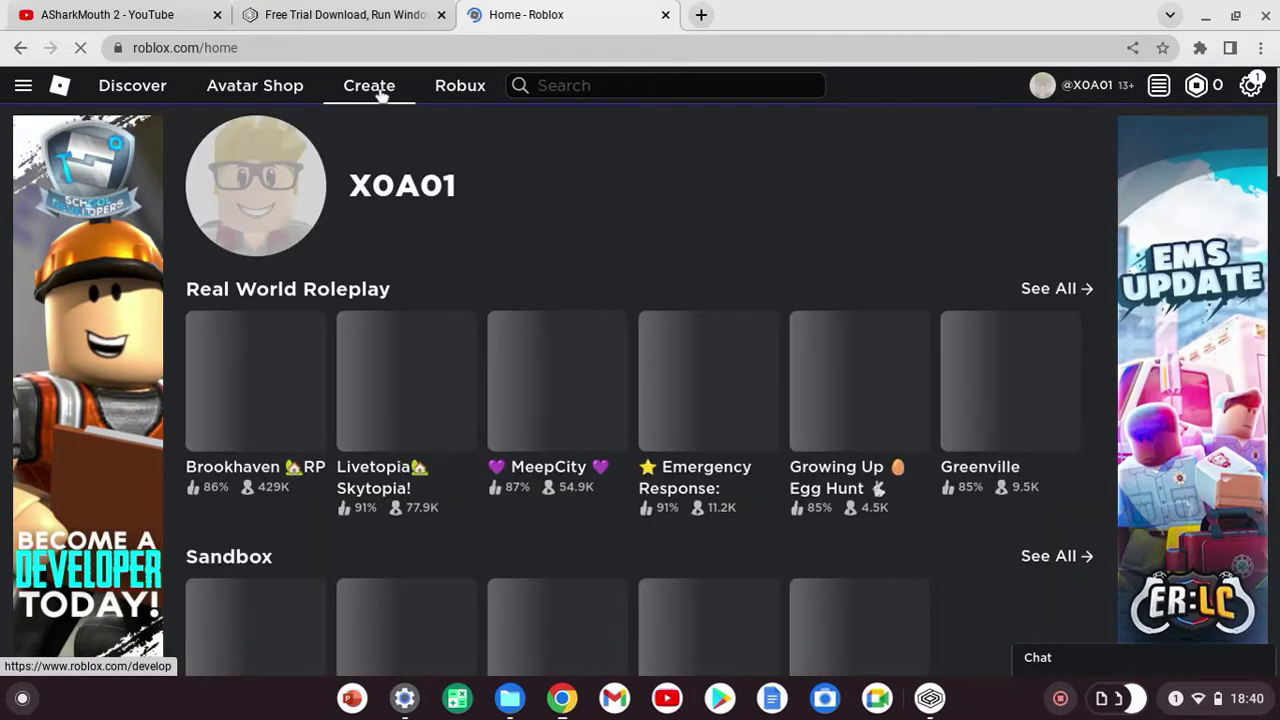
Step: Open the Roblox Create page, view the Studio download prompt, dismiss it, and minimize the browser
{"action": "left_click", "coordinate": [370, 86]}
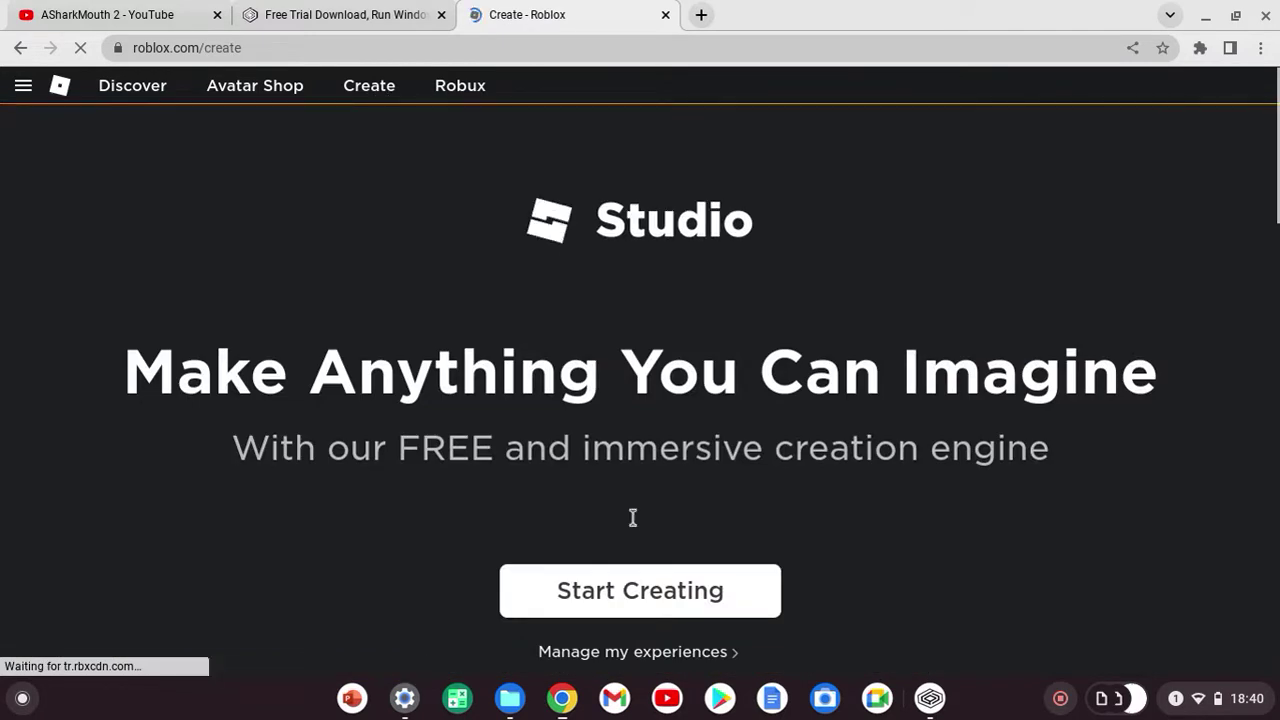
{"action": "left_click", "coordinate": [631, 599]}
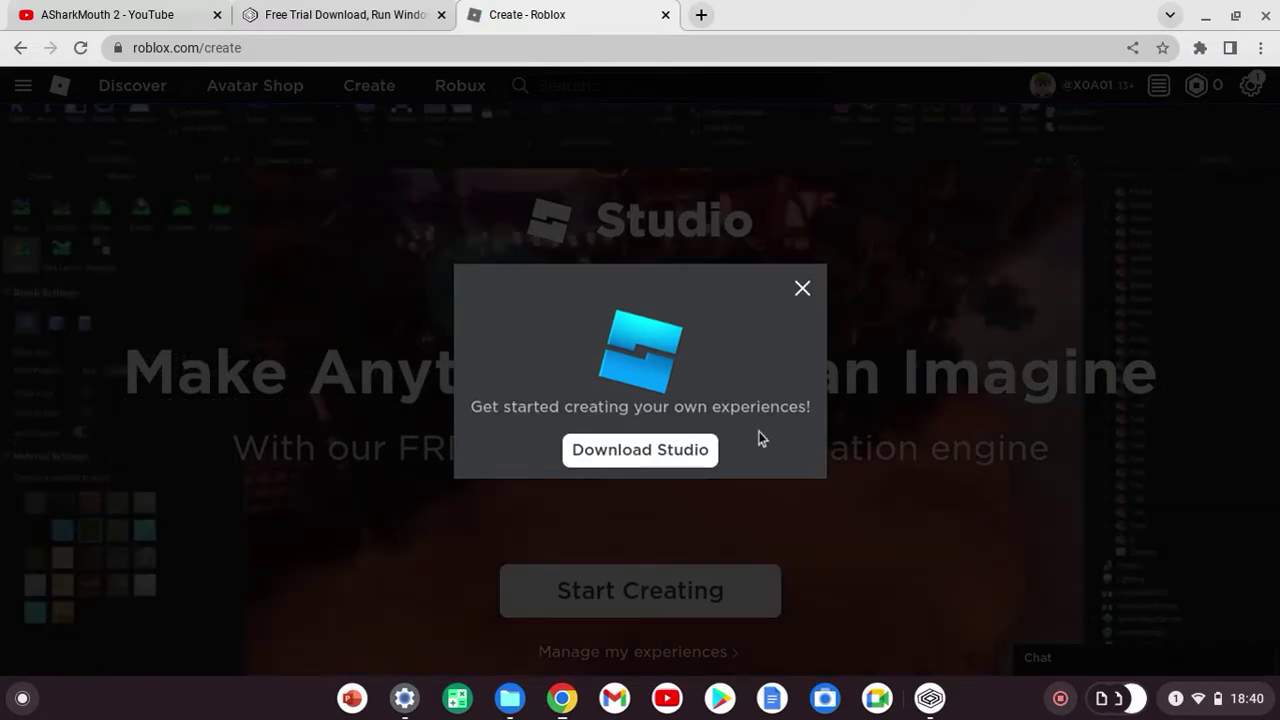
{"action": "left_click", "coordinate": [802, 288]}
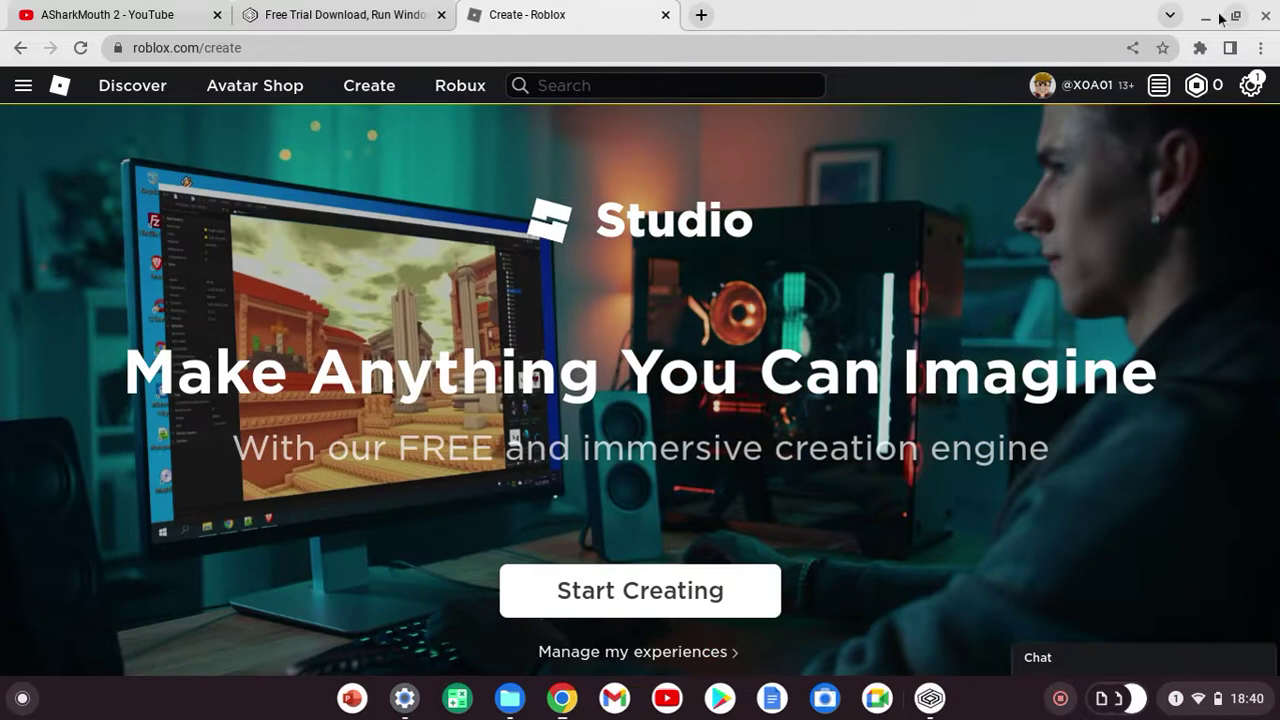
{"action": "left_click", "coordinate": [1206, 16]}
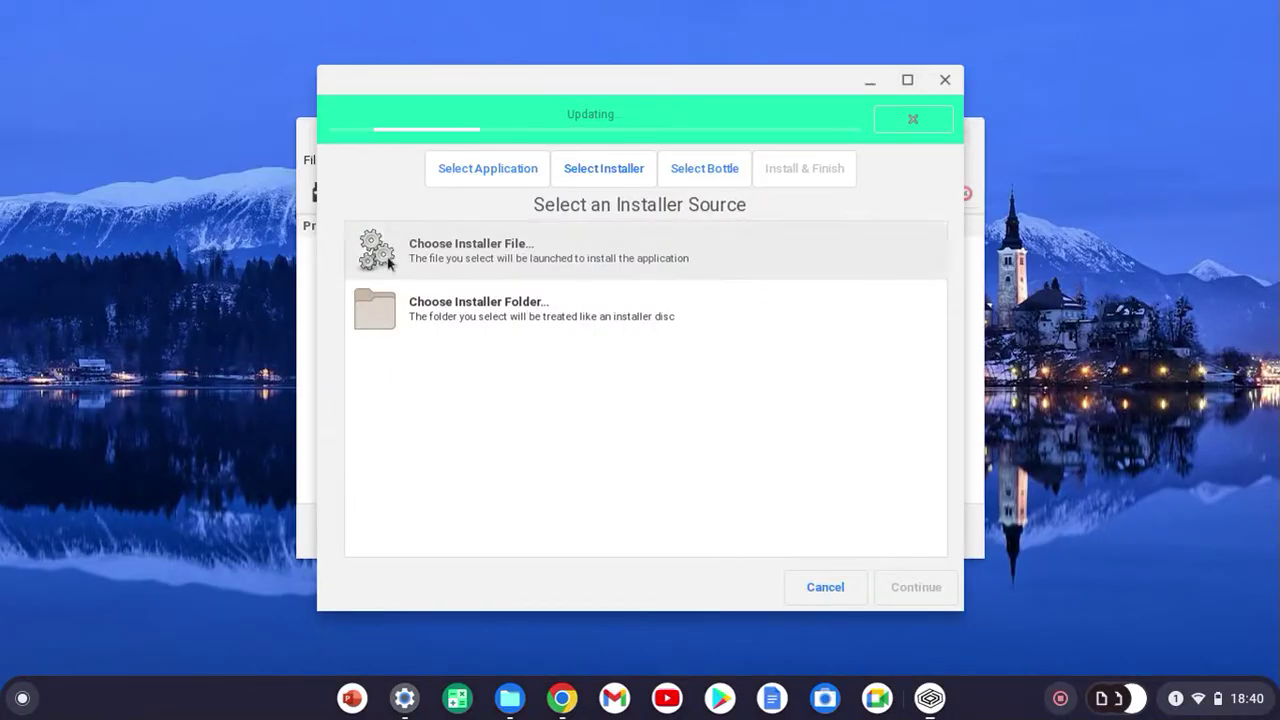
Step: Choose RobloxStudio.exe from the Home folder as the installer file in CrossOver
{"action": "left_click", "coordinate": [399, 258]}
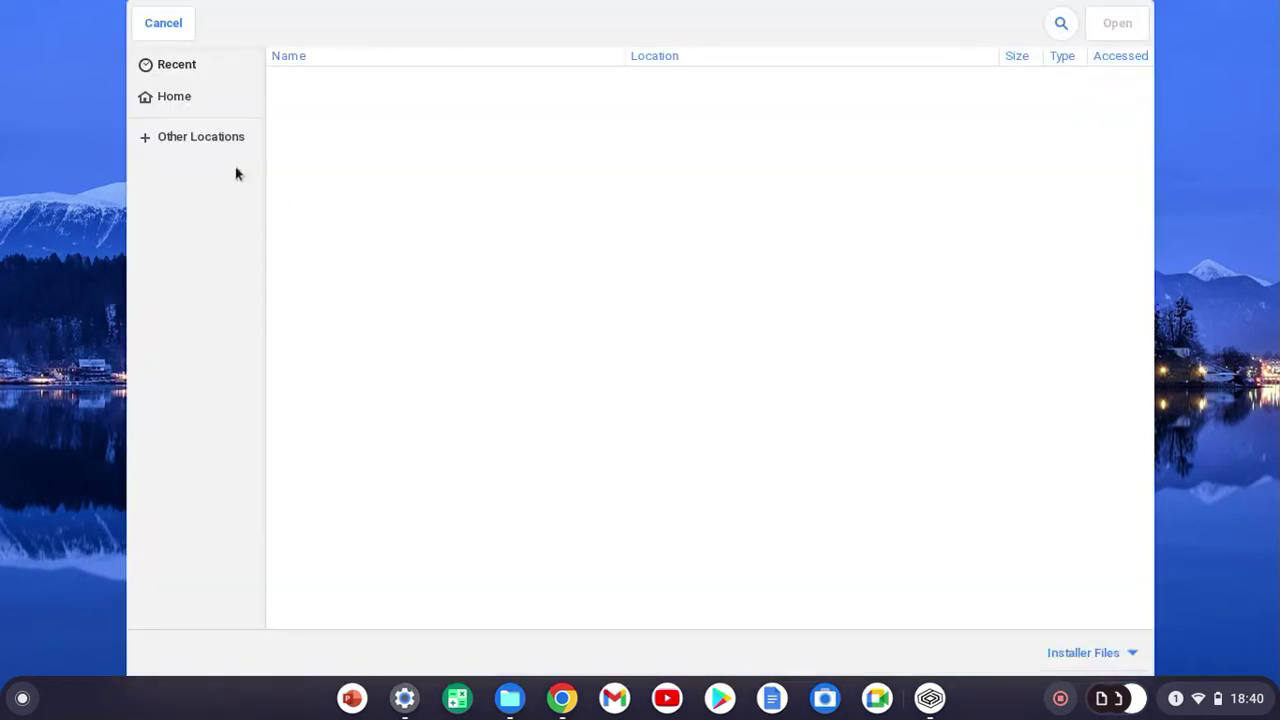
{"action": "left_click", "coordinate": [192, 106]}
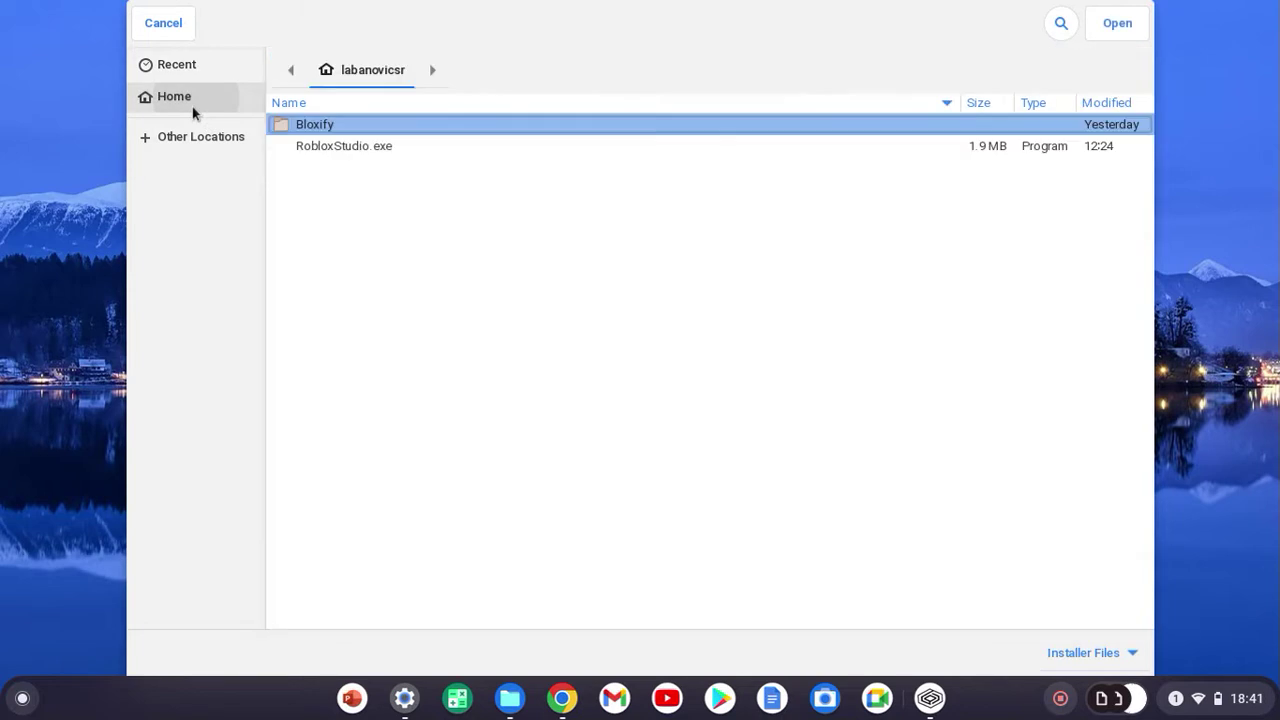
{"action": "left_click", "coordinate": [343, 154]}
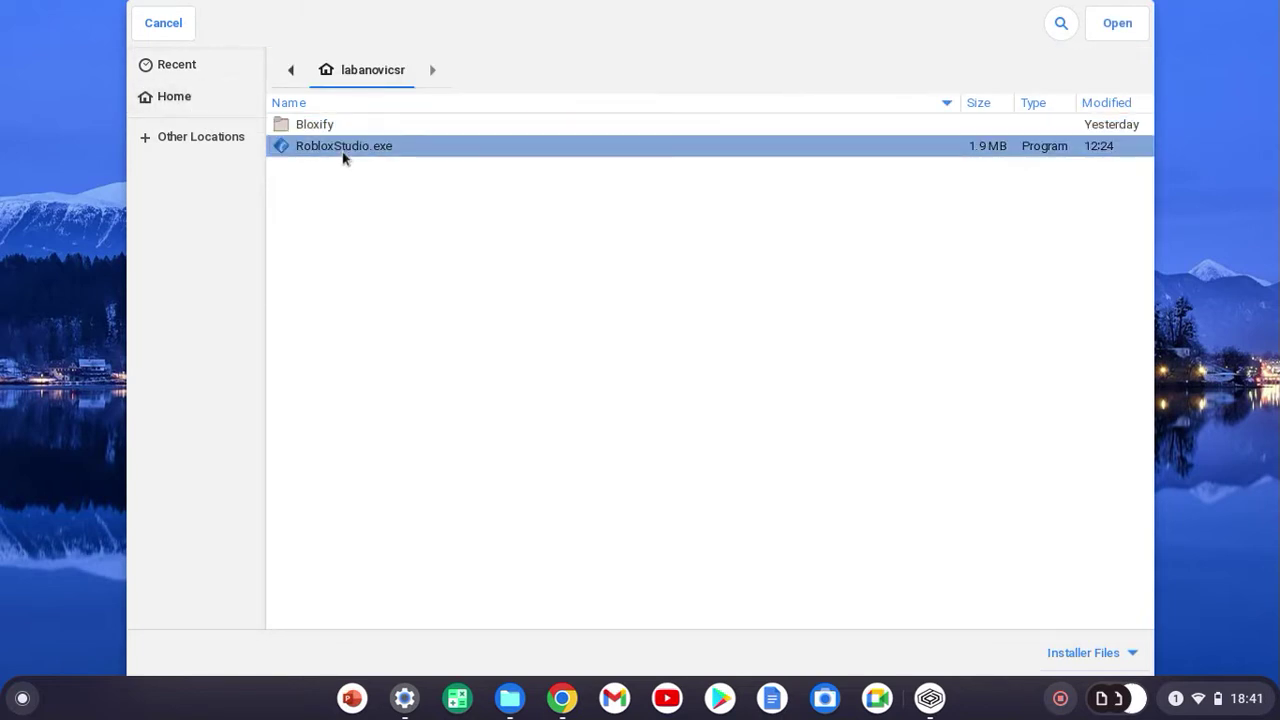
{"action": "left_click", "coordinate": [1123, 30]}
{"action": "left_click", "coordinate": [1123, 30]}
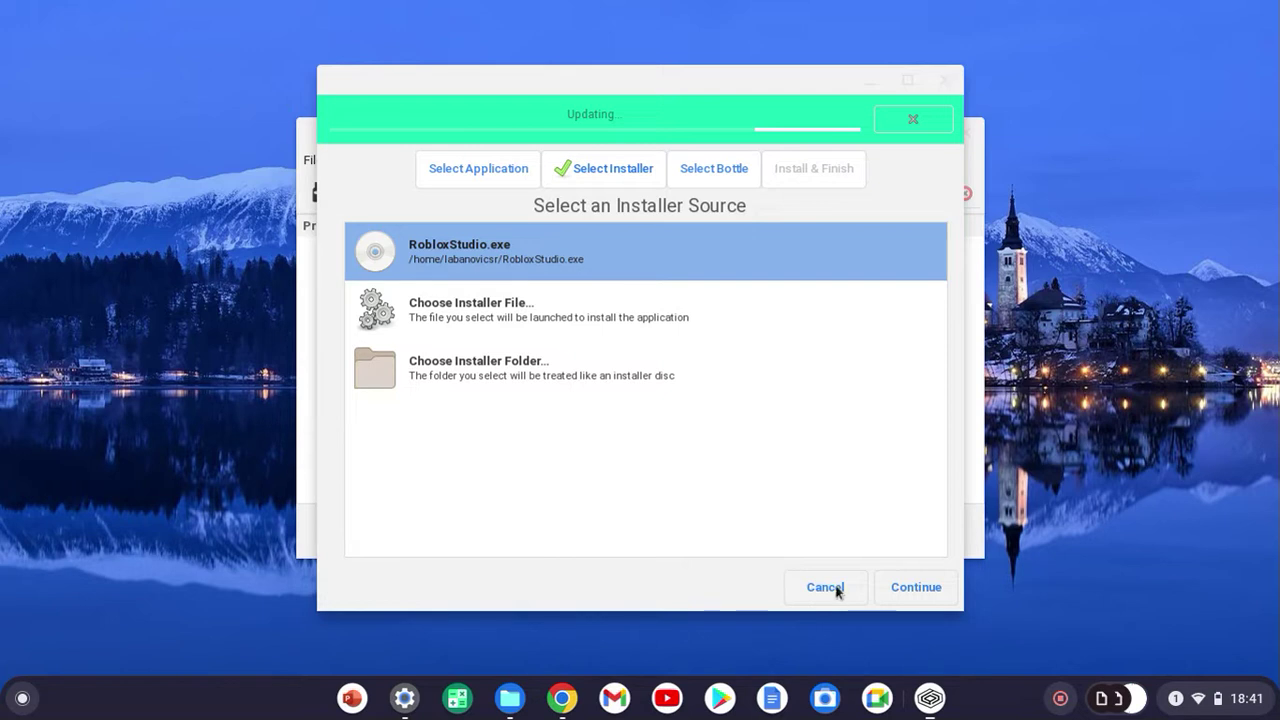
Step: Switch from the CrossOver Software Installer to the main CrossOver window listing the installed programs
{"action": "left_click", "coordinate": [930, 698]}
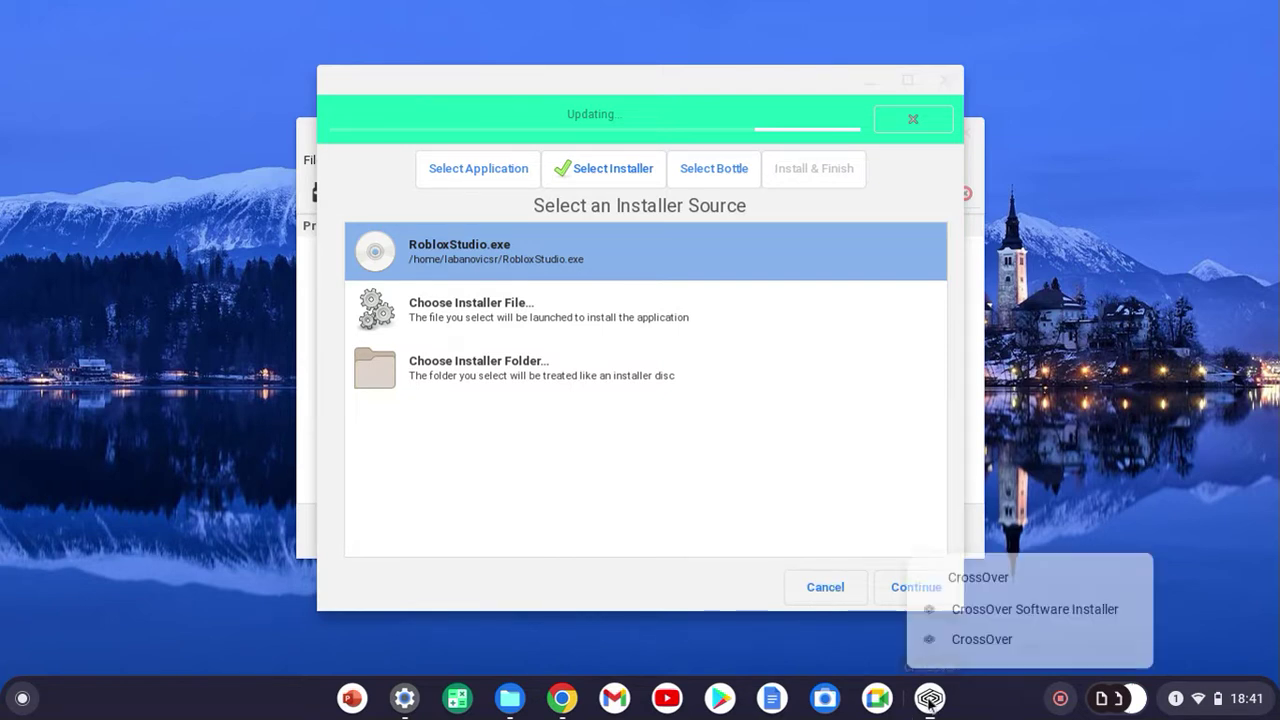
{"action": "left_click", "coordinate": [999, 606]}
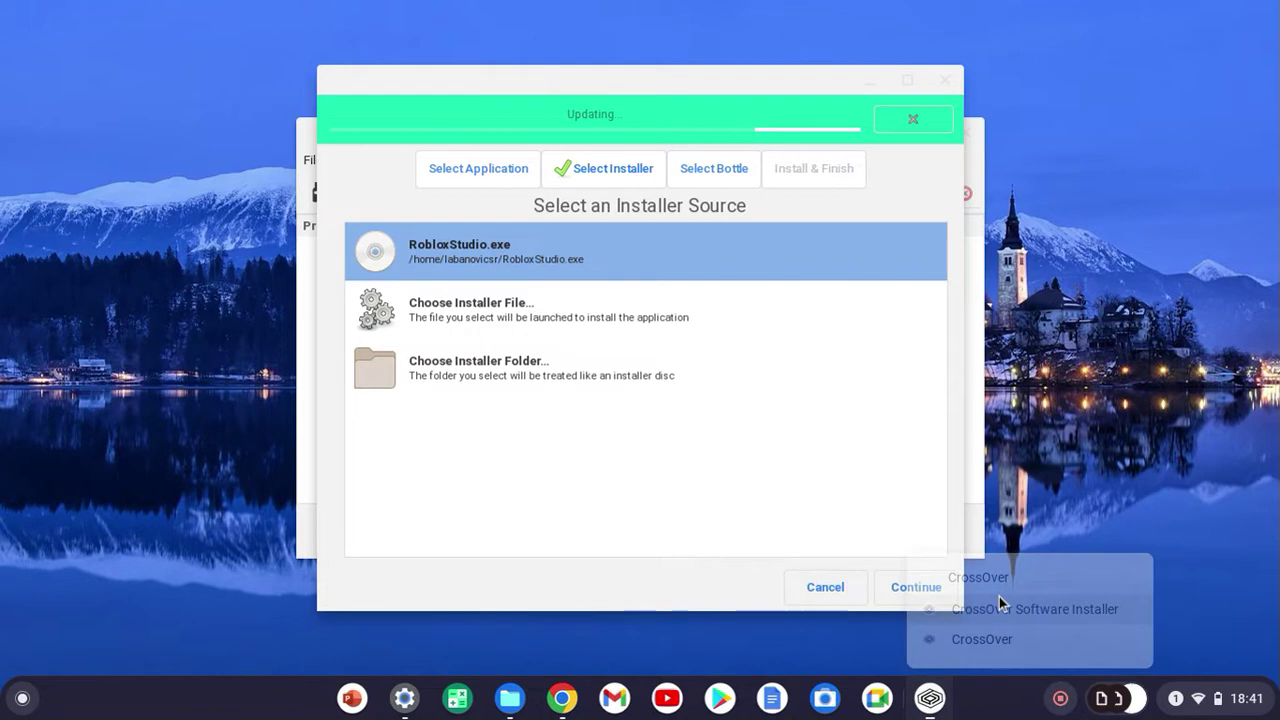
{"action": "left_click", "coordinate": [940, 695]}
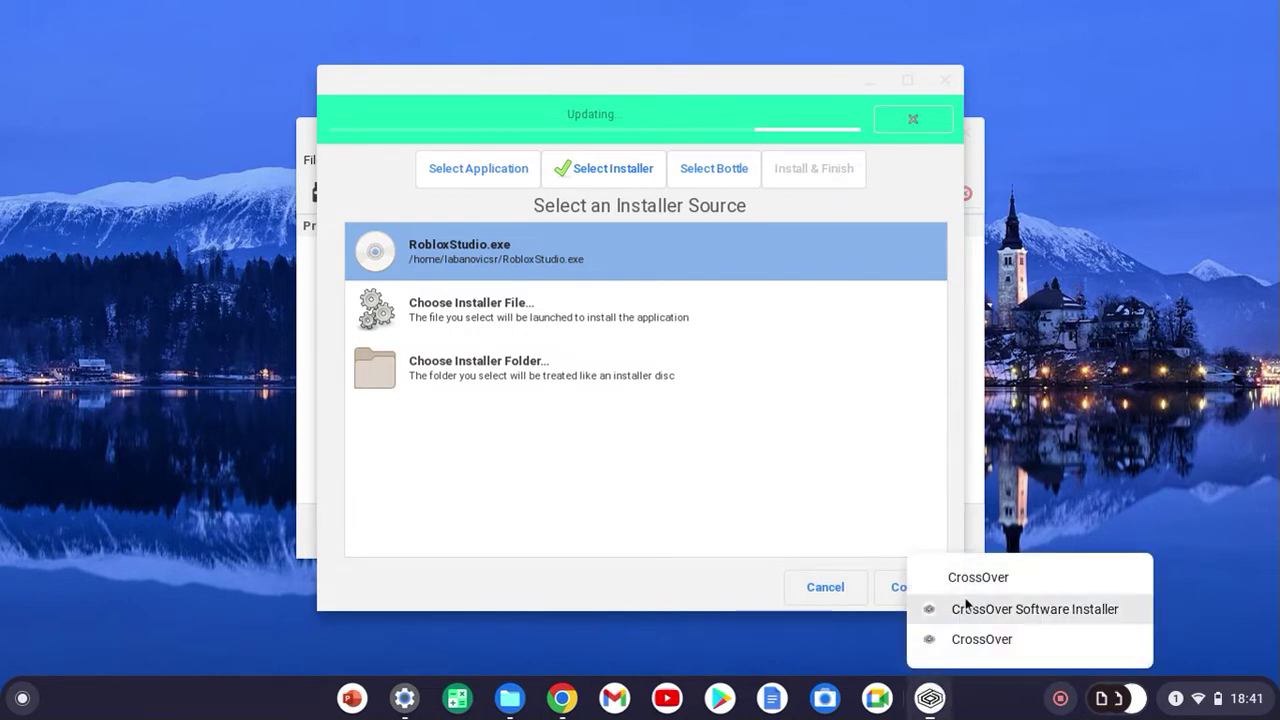
{"action": "left_click", "coordinate": [963, 607]}
{"action": "left_click", "coordinate": [930, 698]}
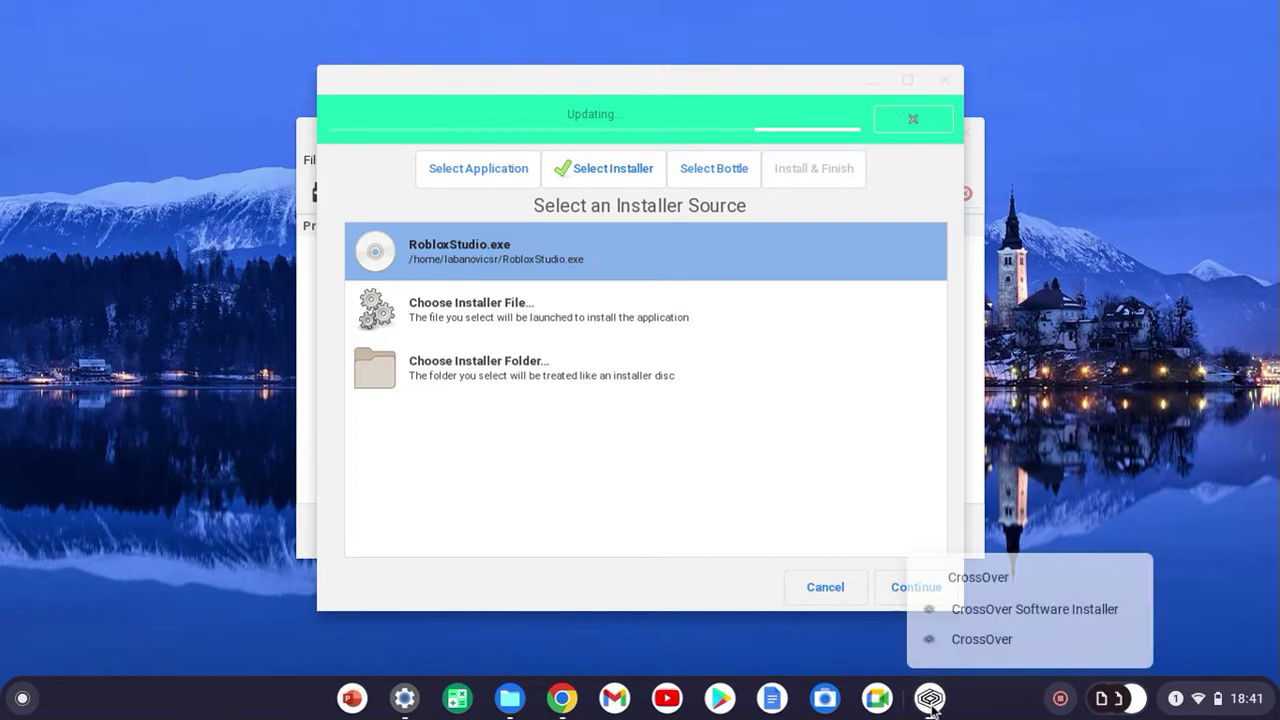
{"action": "left_click", "coordinate": [930, 698]}
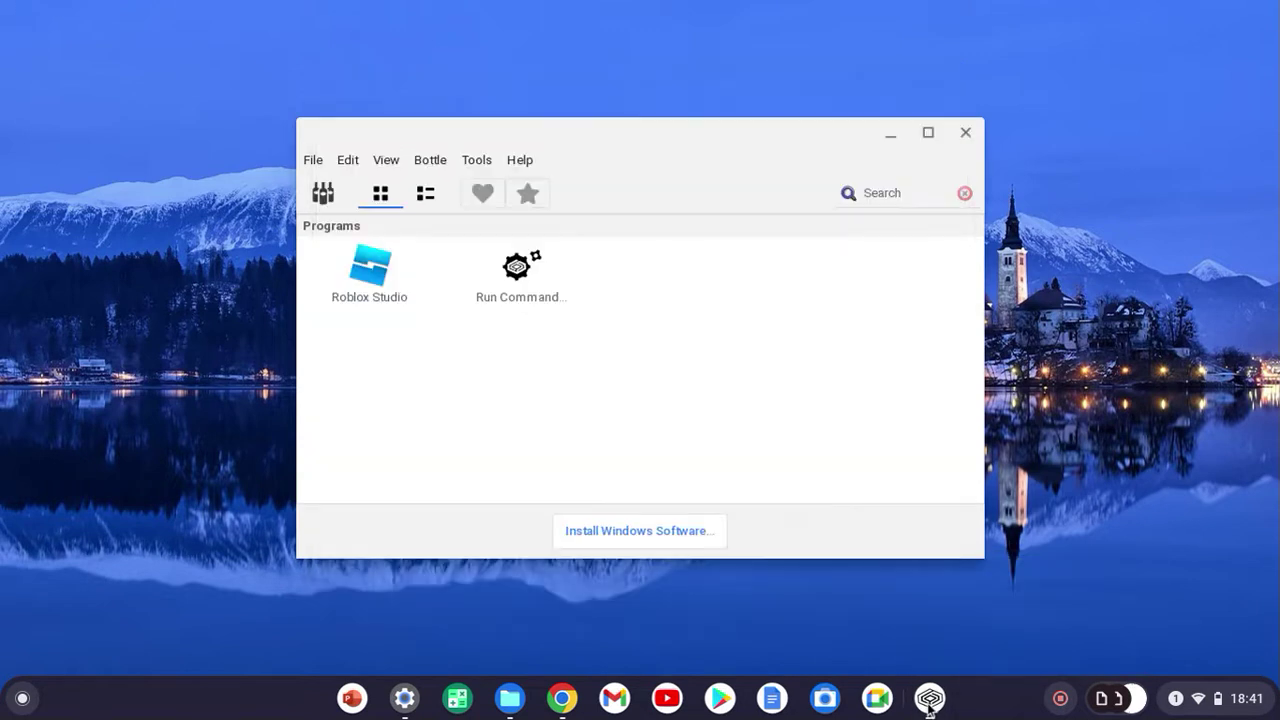
Step: Open Roblox Studio from the CrossOver programs and exit the CrossOver trial dialog
{"action": "left_click", "coordinate": [376, 276]}
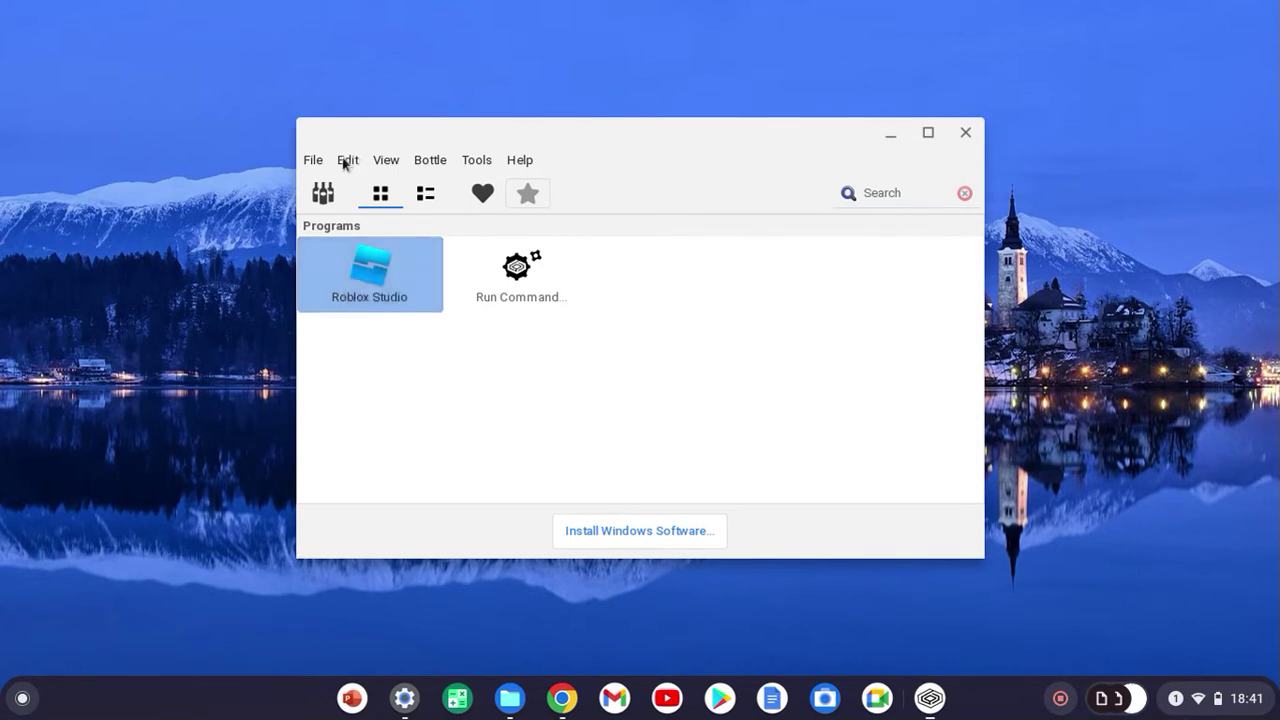
{"action": "right_click", "coordinate": [371, 289]}
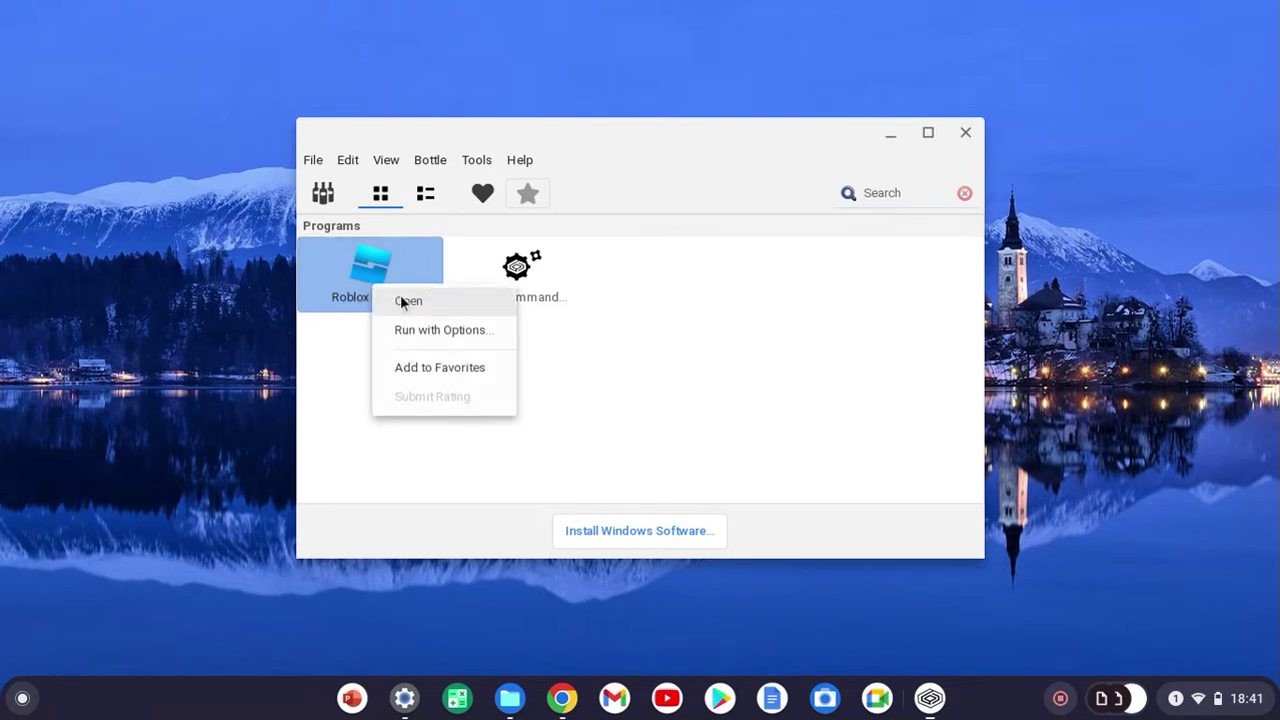
{"action": "left_click", "coordinate": [403, 301]}
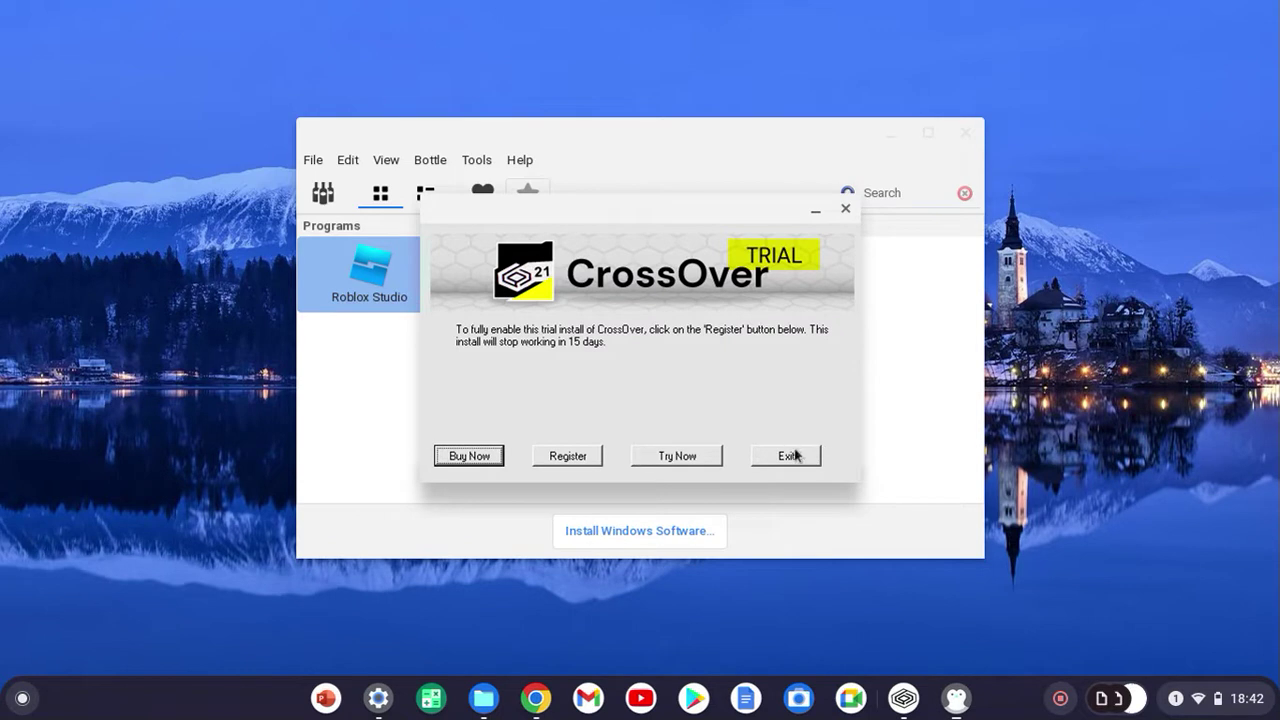
{"action": "left_click", "coordinate": [792, 452]}
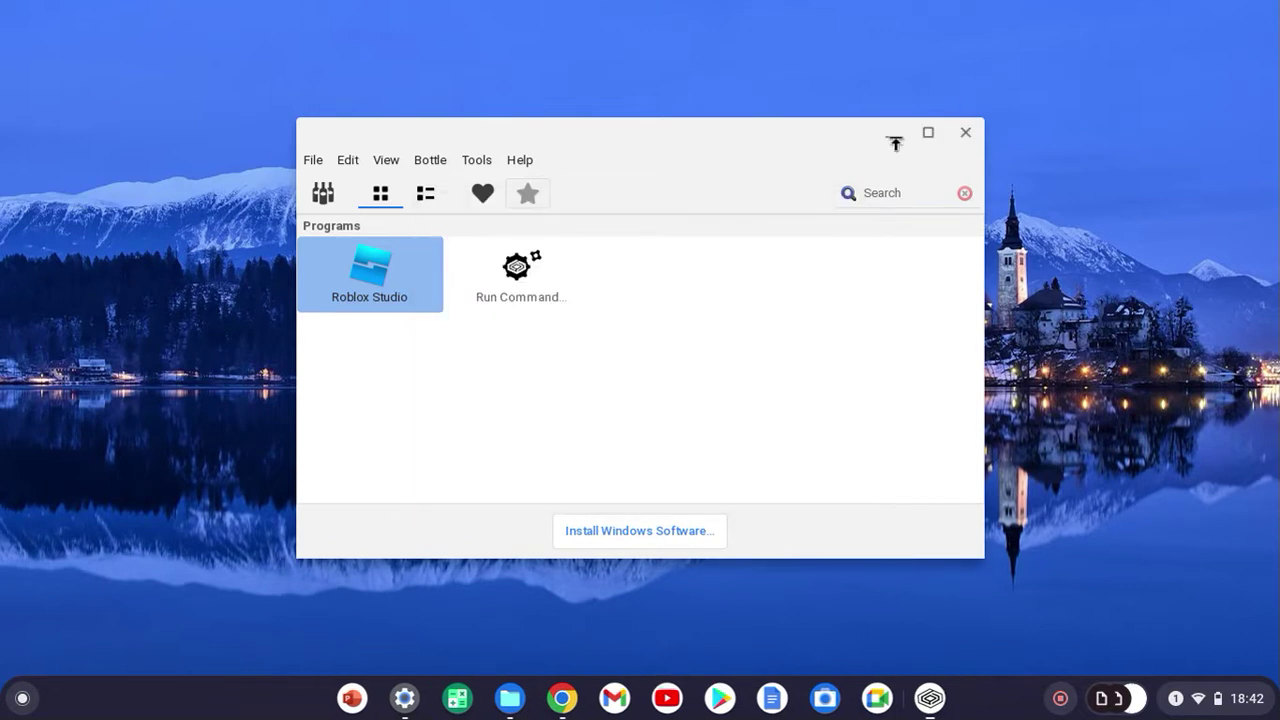
Step: Minimize the CrossOver window and close CrossOver from the shelf
{"action": "left_click", "coordinate": [892, 133]}
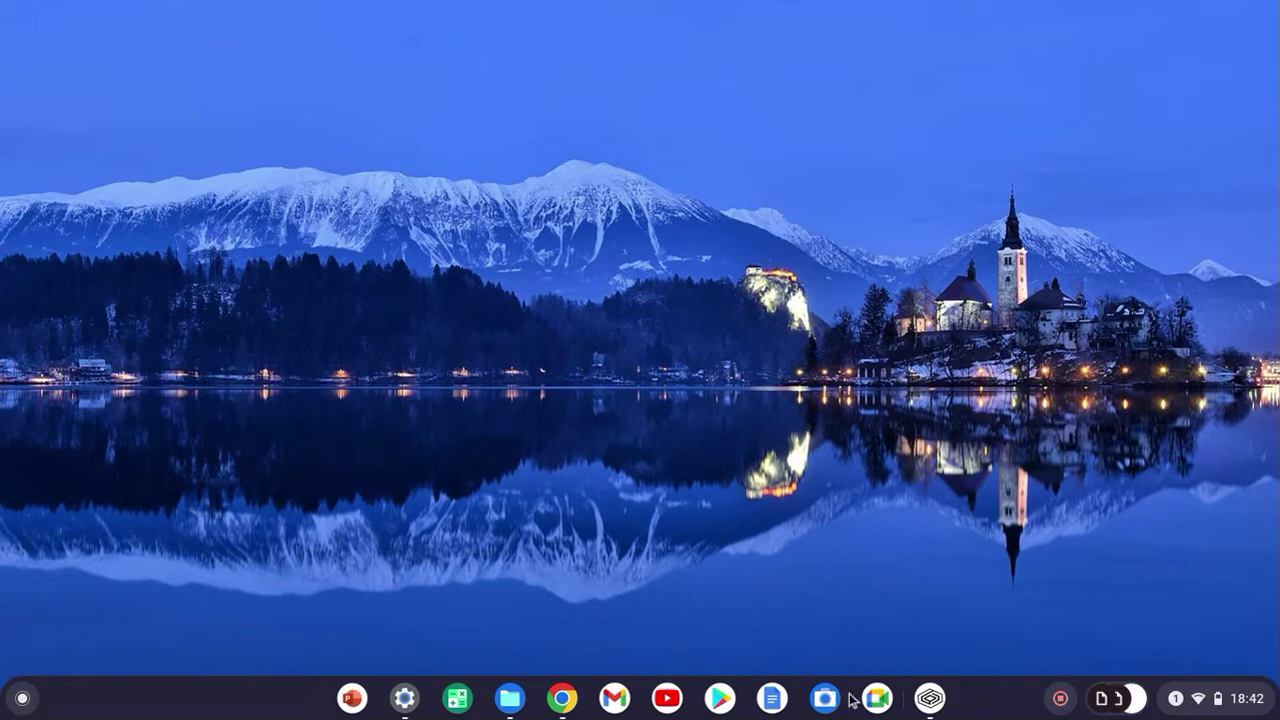
{"action": "right_click", "coordinate": [929, 700]}
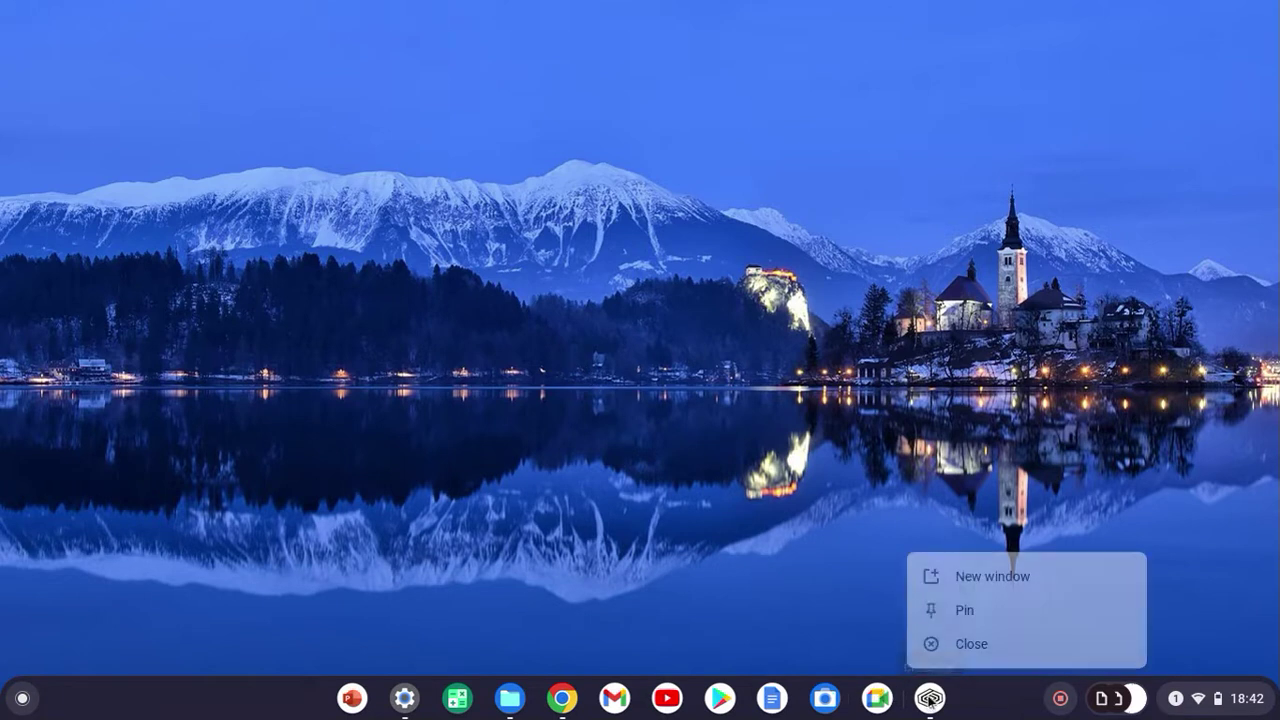
{"action": "left_click", "coordinate": [935, 645]}
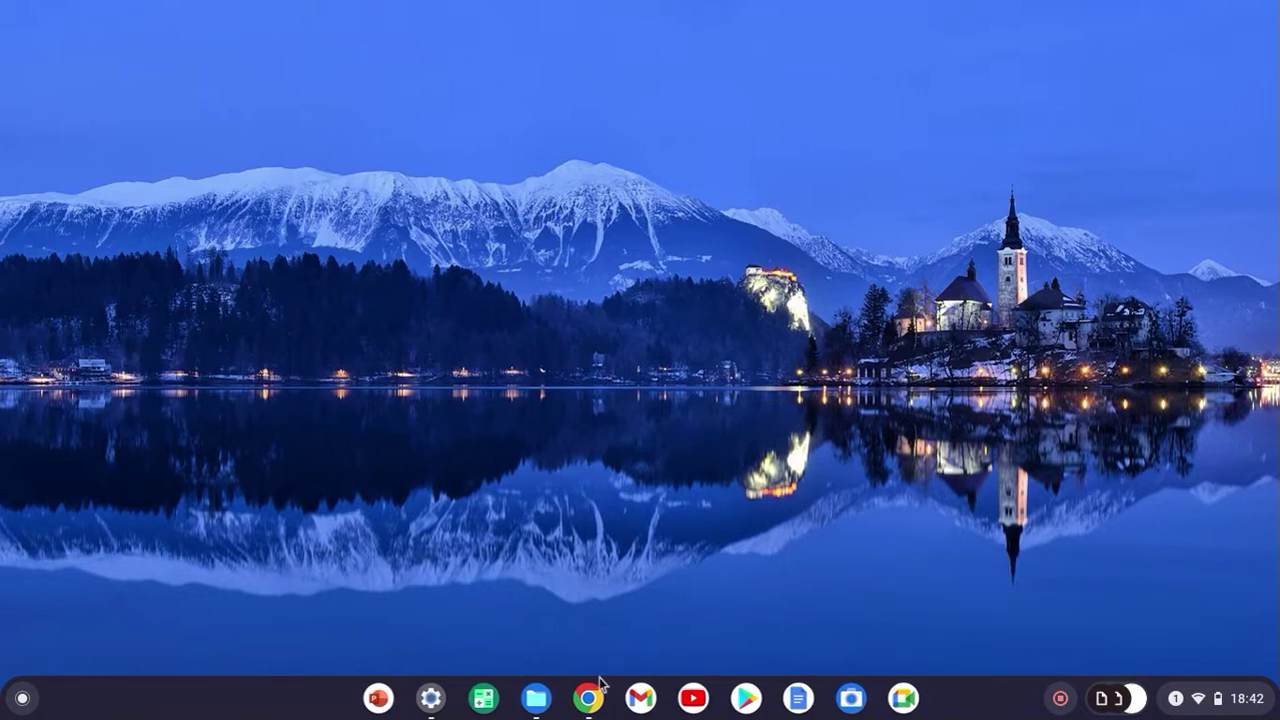
Step: Bring up the Chrome browser window and close the Roblox Studio launcher over it
{"action": "left_click", "coordinate": [589, 700]}
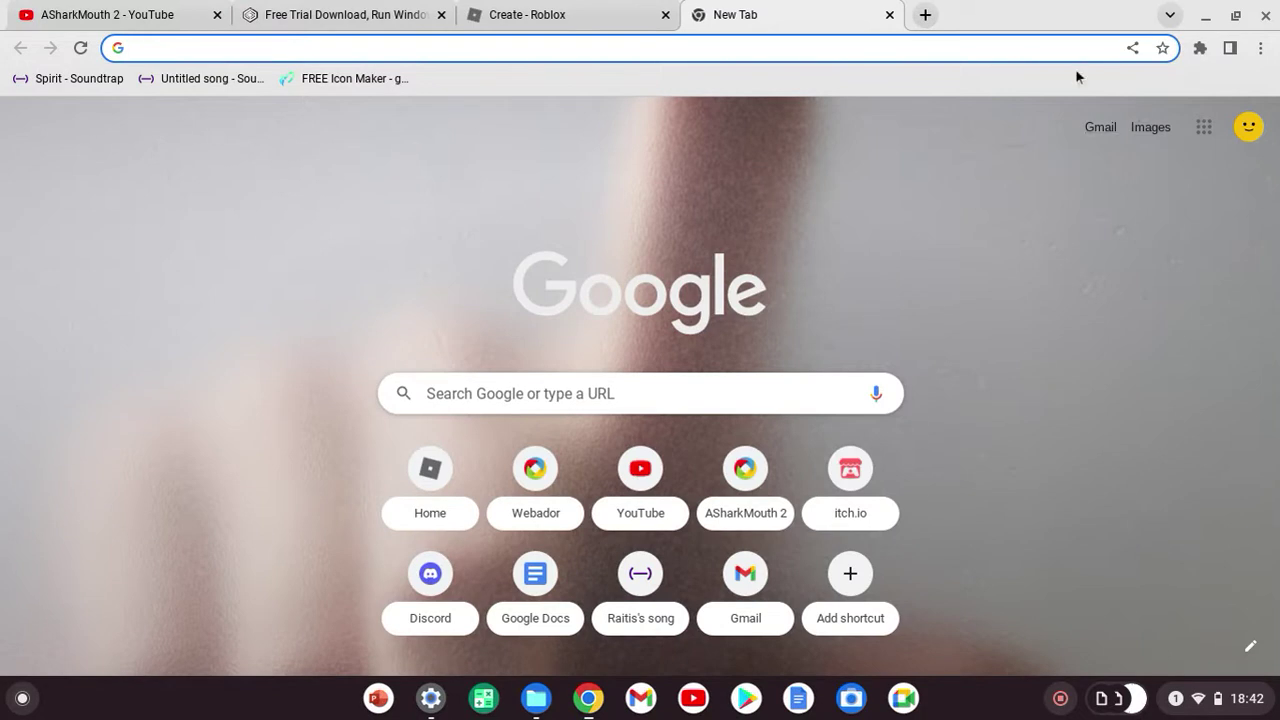
{"action": "left_click", "coordinate": [1207, 15]}
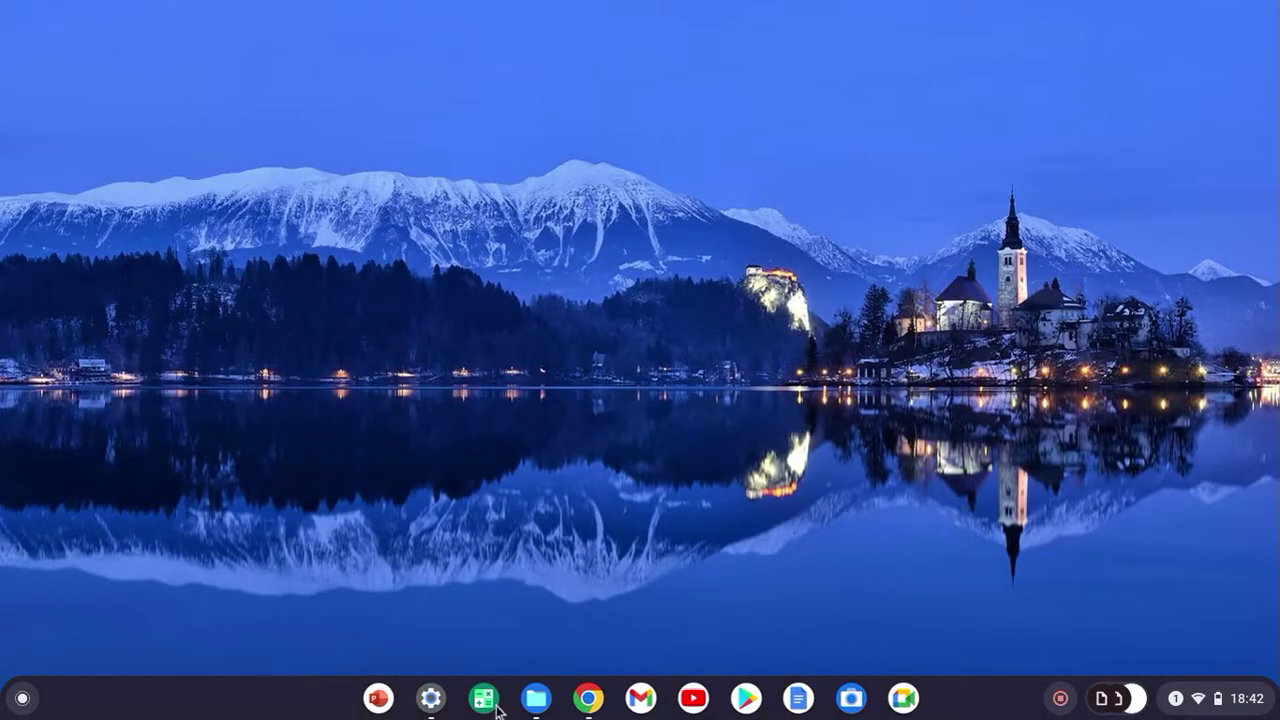
{"action": "left_click", "coordinate": [592, 698]}
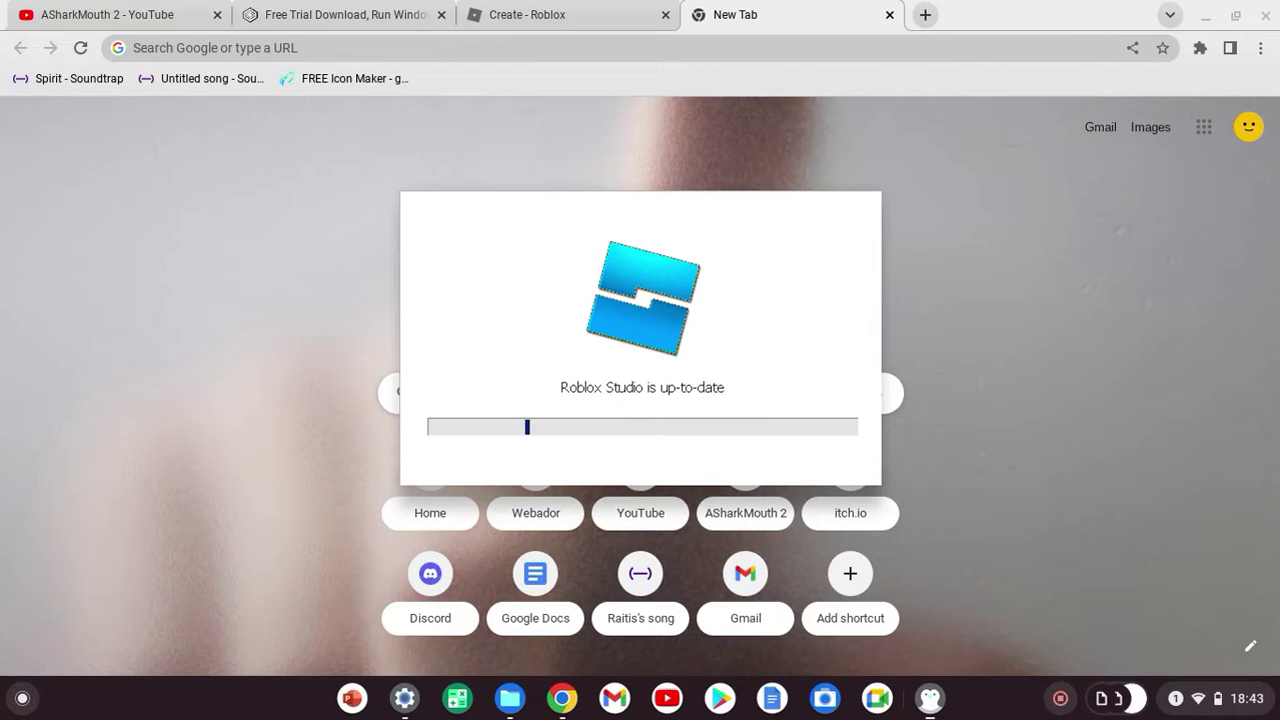
{"action": "right_click", "coordinate": [930, 703]}
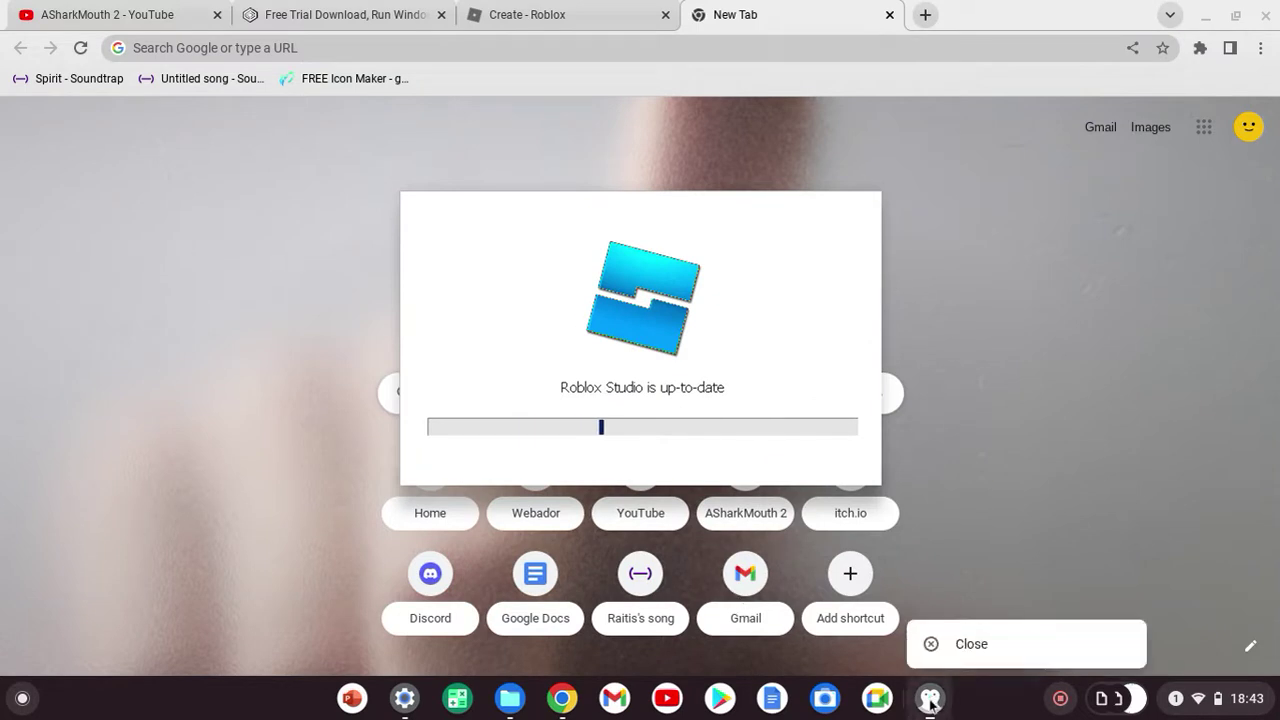
{"action": "left_click", "coordinate": [952, 653]}
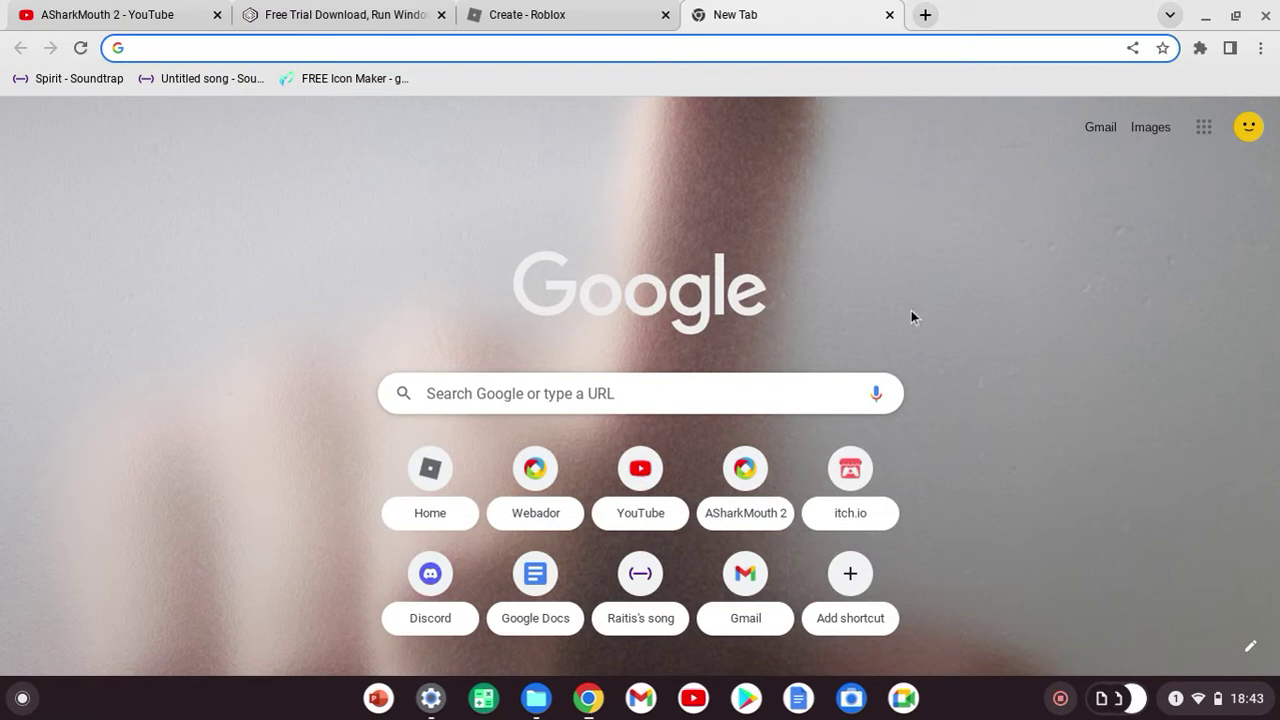